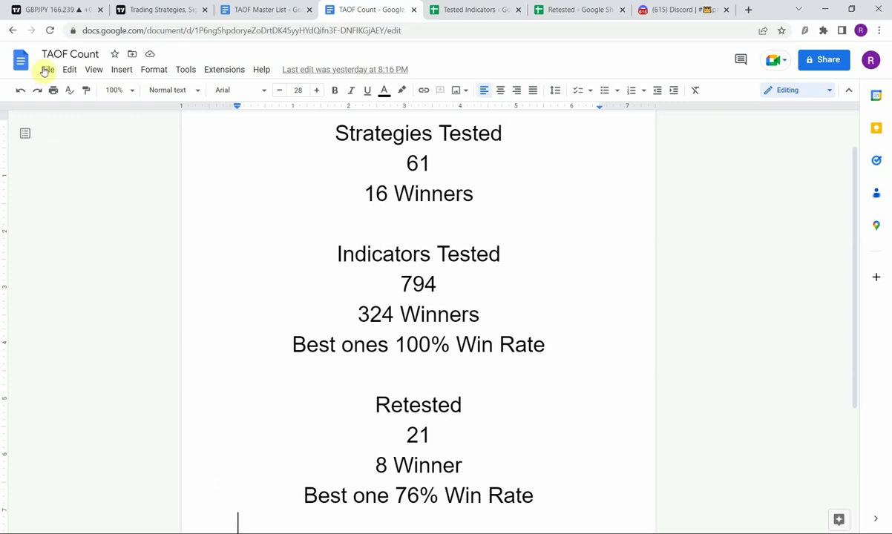
- Switch to the GBPJPY chart in TradingView, enlarge the AF_TII indicator pane and bring the 2010–2014 history into view
left_click(55, 9)
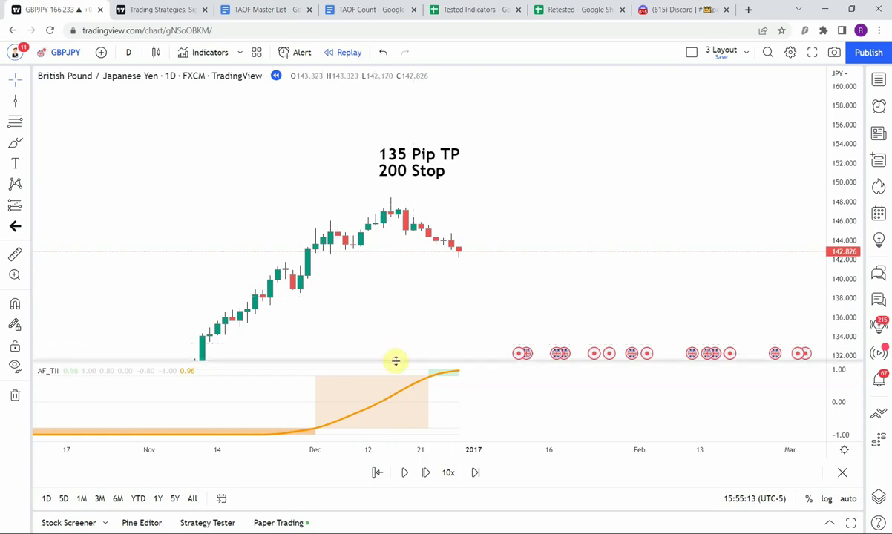
left_click_drag(394, 361, 399, 325)
scroll(393, 312, "down", 10)
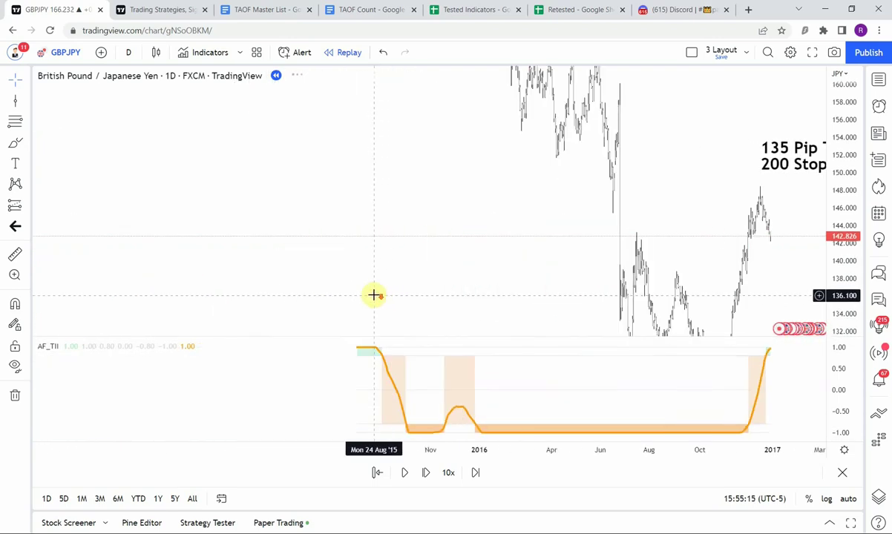
scroll(299, 279, "down", 3)
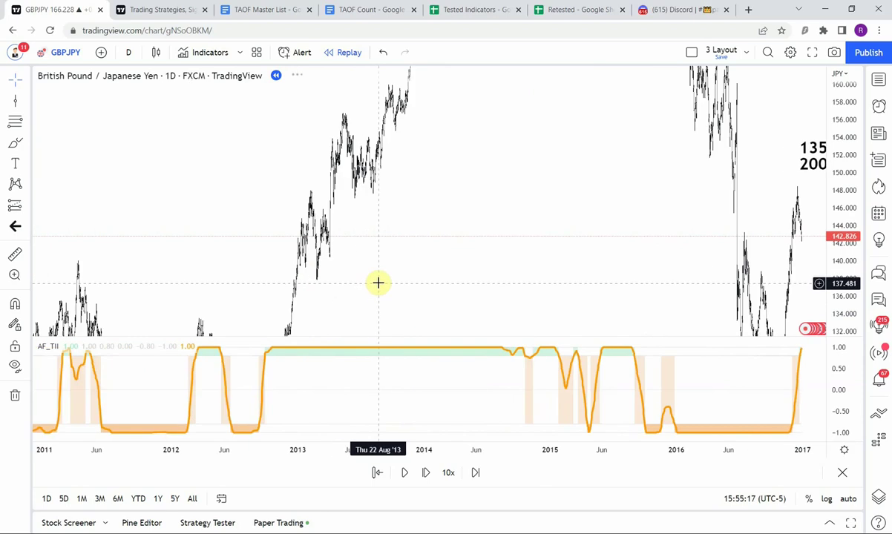
scroll(374, 285, "up", 5)
left_click_drag(273, 268, 725, 221)
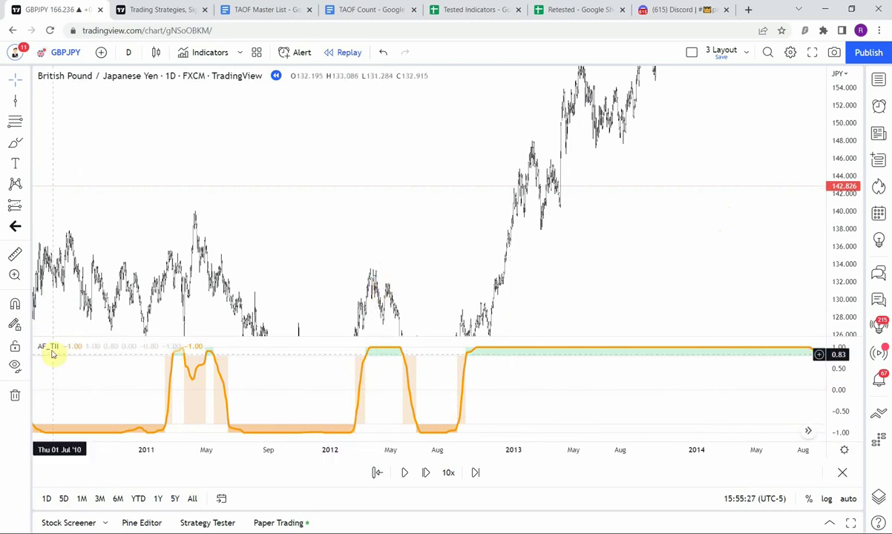
- Try yellow as the TII line colour in the AF_TII indicator's style settings
left_click(86, 346)
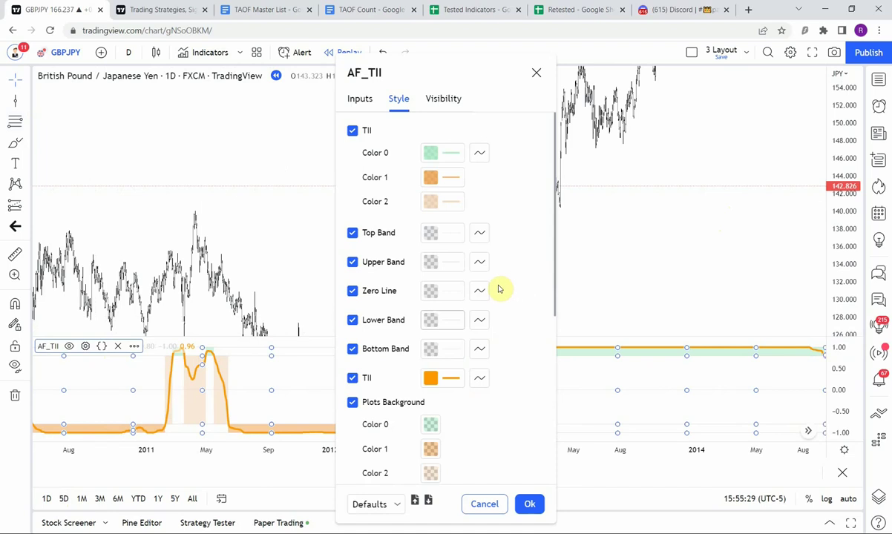
scroll(438, 398, "down", 1)
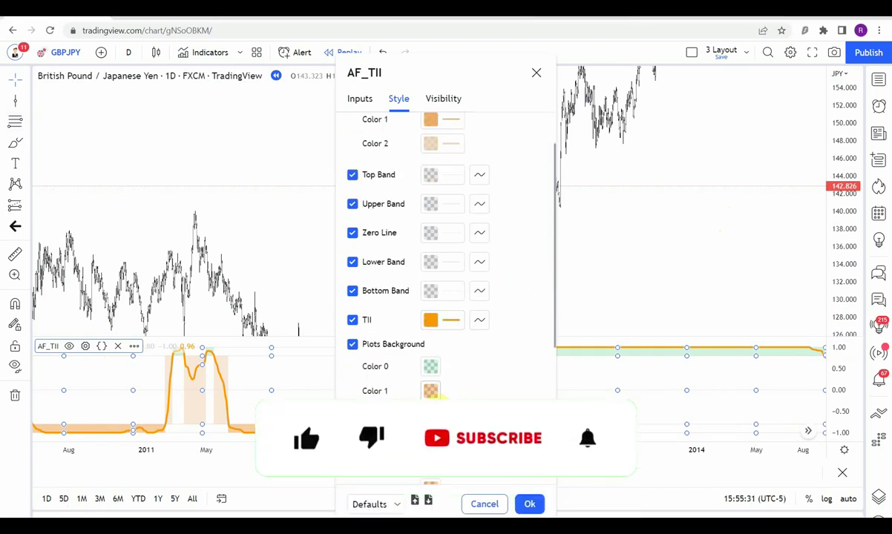
left_click(431, 320)
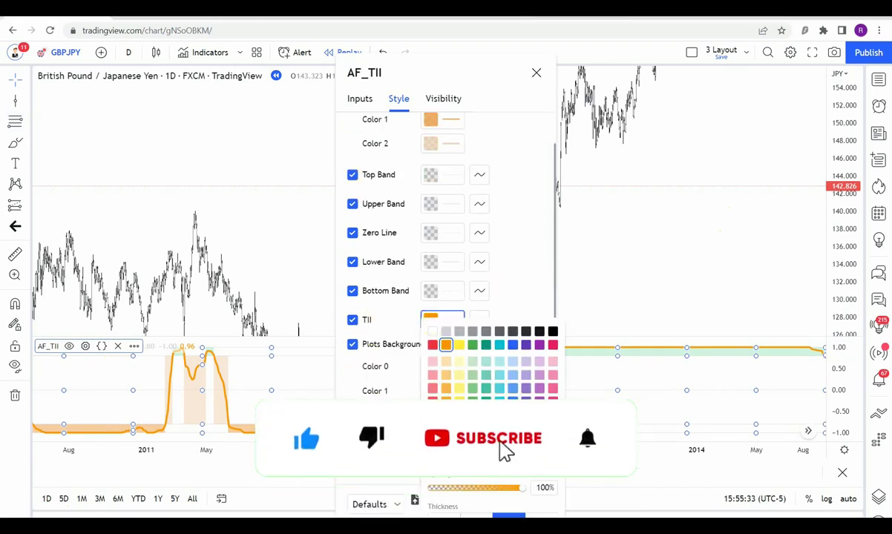
left_click(458, 344)
left_click(519, 289)
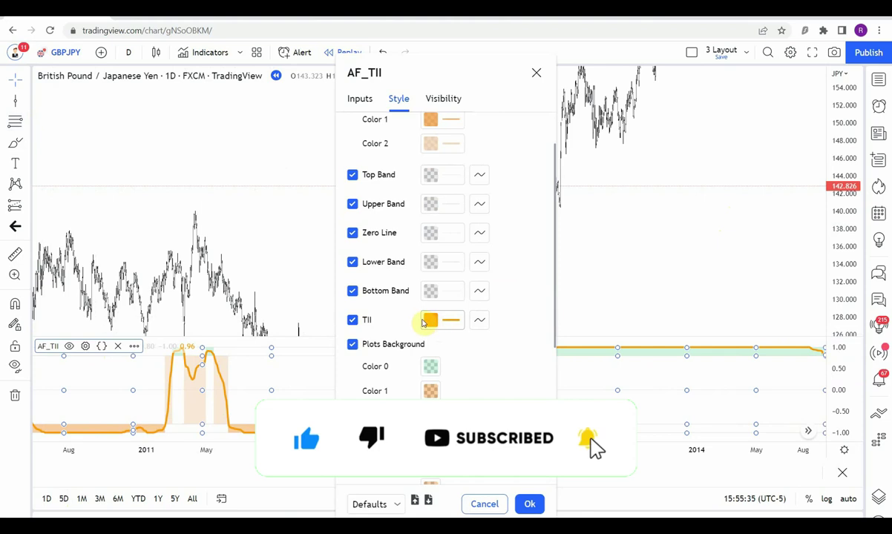
left_click(529, 504)
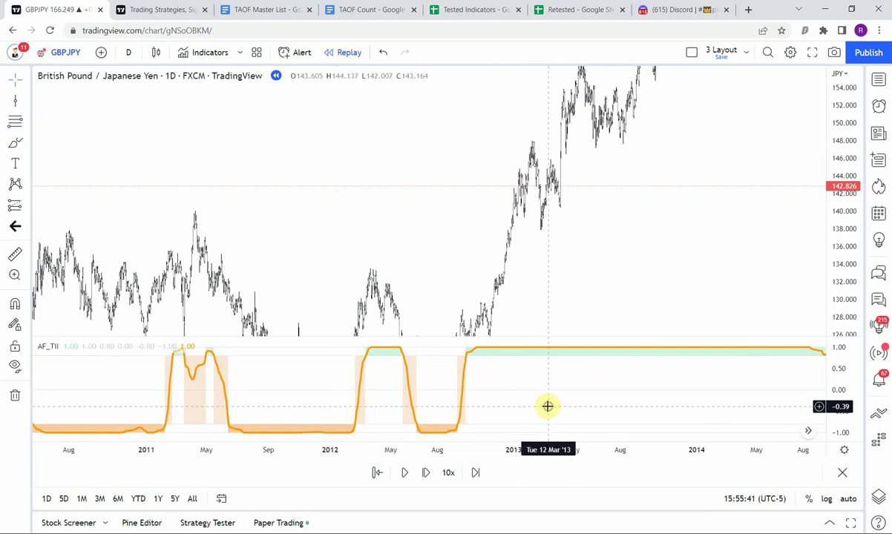
- Examine how the AF_TII line moves between its upper and lower zones against the GBPJPY price history from 2009 to 2013
left_click_drag(548, 405, 512, 420)
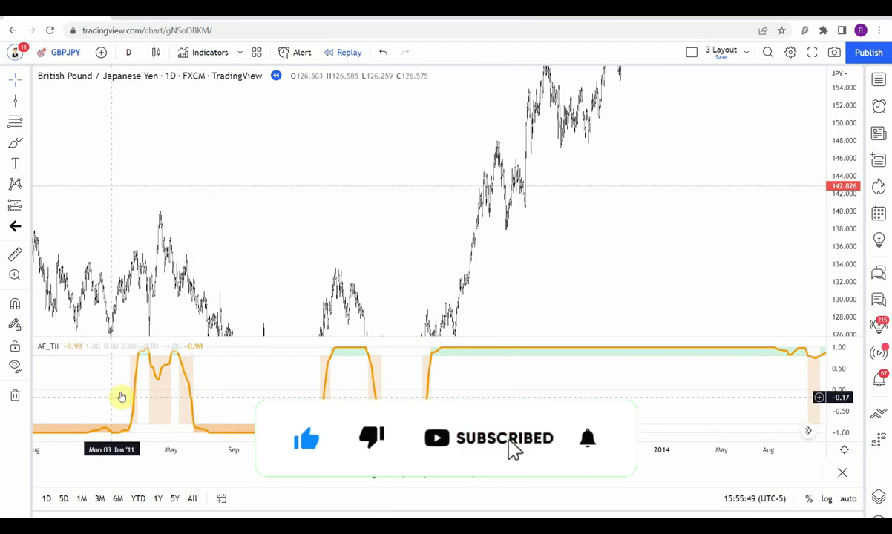
left_click_drag(85, 400, 388, 378)
scroll(388, 379, "up", 5)
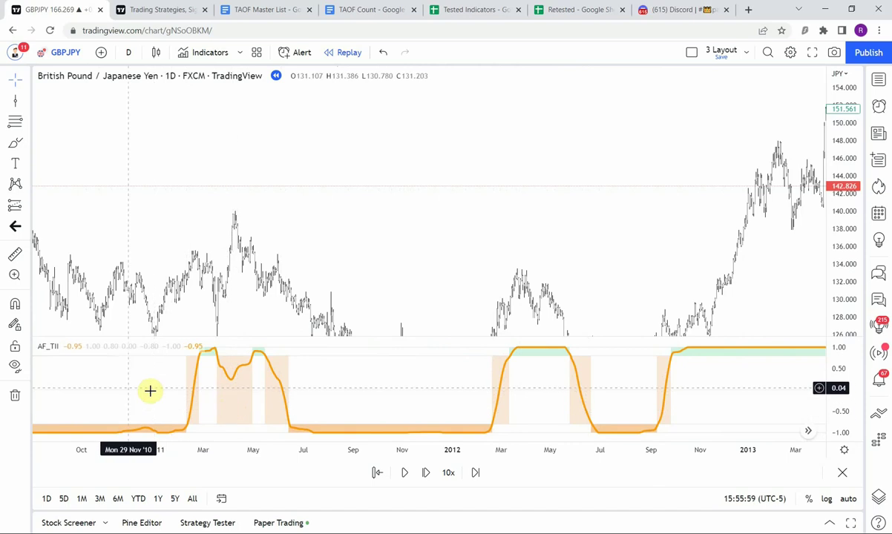
left_click_drag(149, 391, 543, 335)
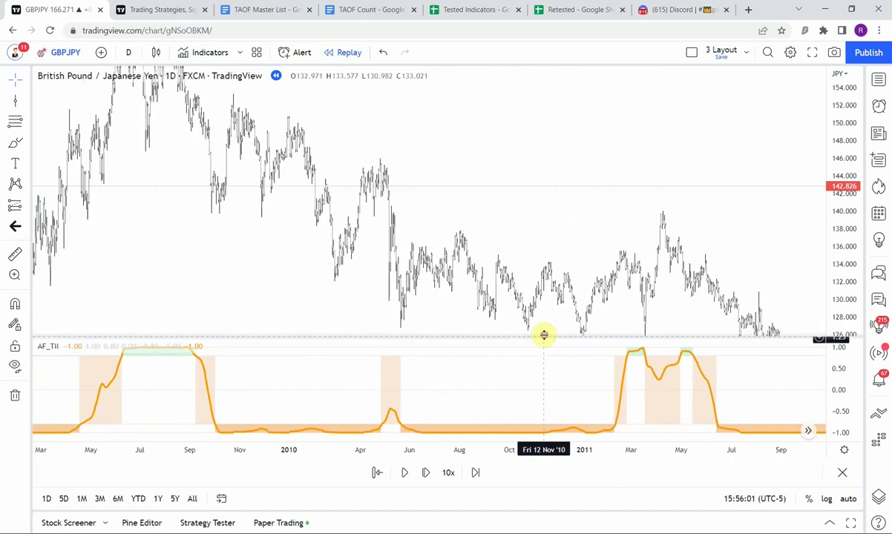
scroll(256, 379, "down", 2)
scroll(225, 408, "up", 2)
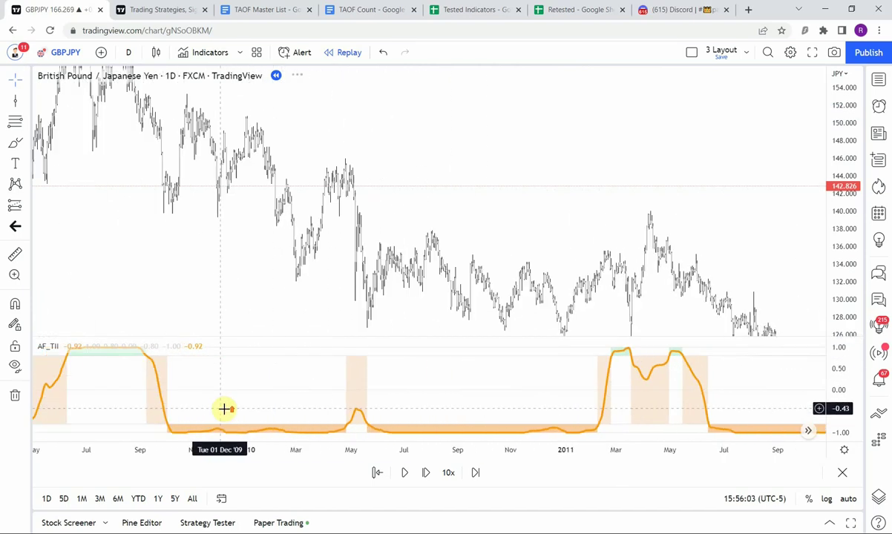
left_click_drag(204, 367, 463, 374)
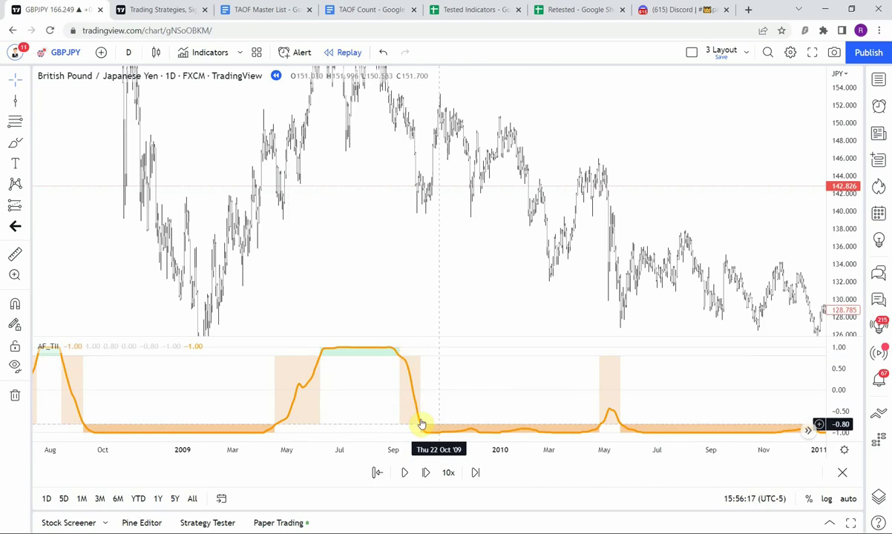
left_click_drag(543, 397, 179, 397)
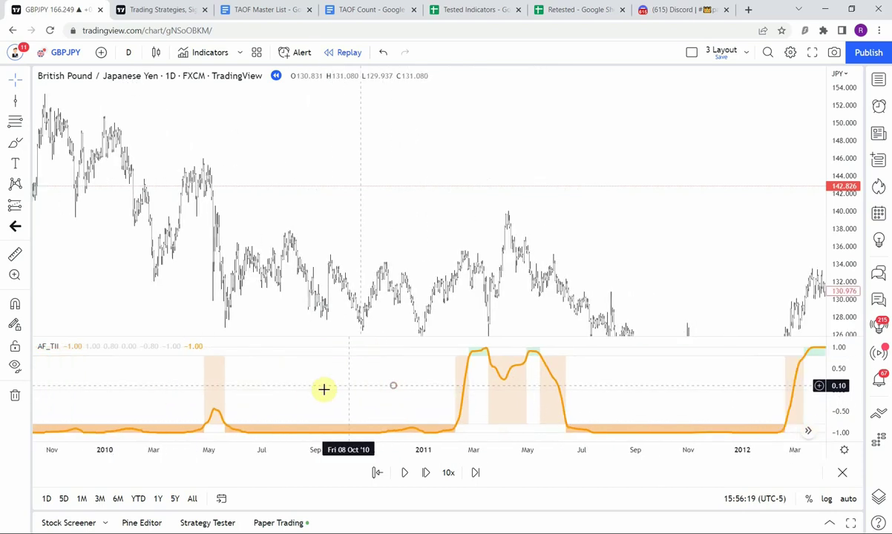
left_click_drag(324, 389, 731, 381)
scroll(256, 396, "up", 4)
left_click_drag(125, 408, 653, 412)
scroll(593, 413, "up", 4)
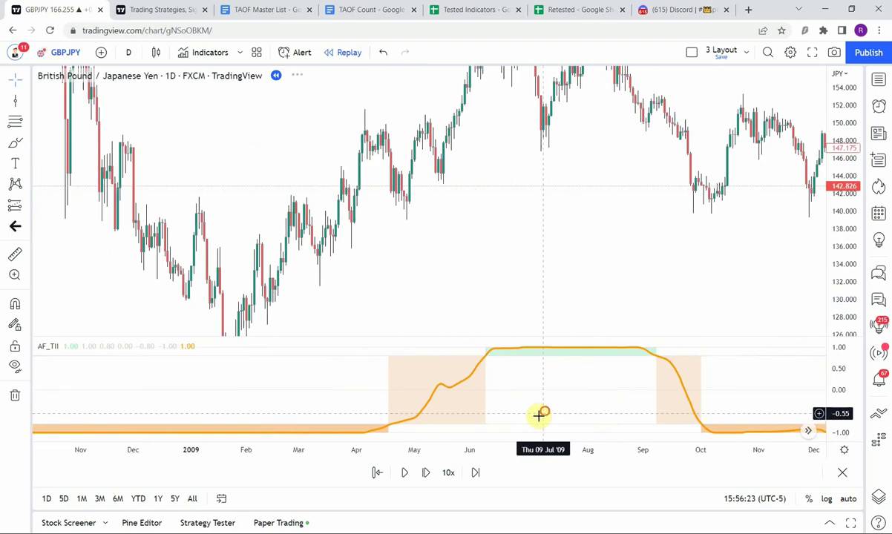
left_click_drag(540, 414, 560, 403)
- Enlarge the AF_TII pane further and fit its vertical scale to the full range from -1.00 to 1.00
left_click_drag(834, 420, 837, 412)
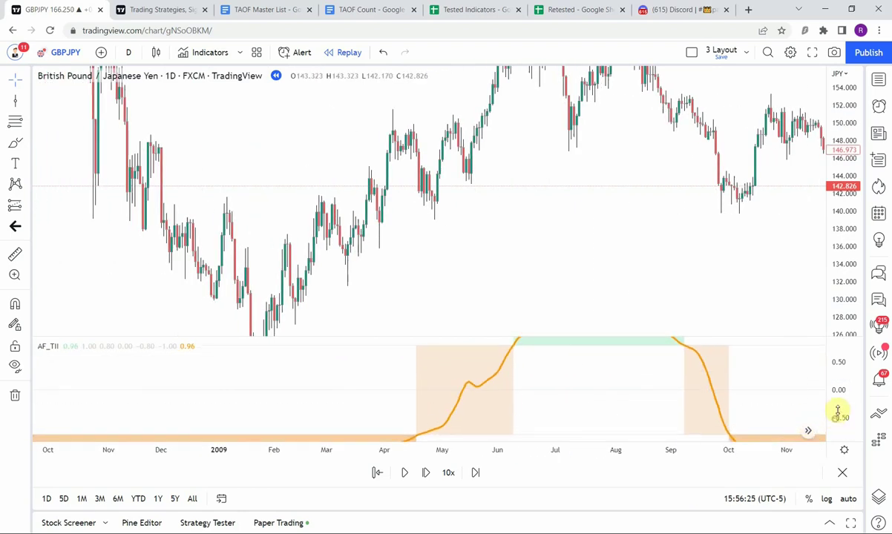
left_click_drag(410, 338, 420, 305)
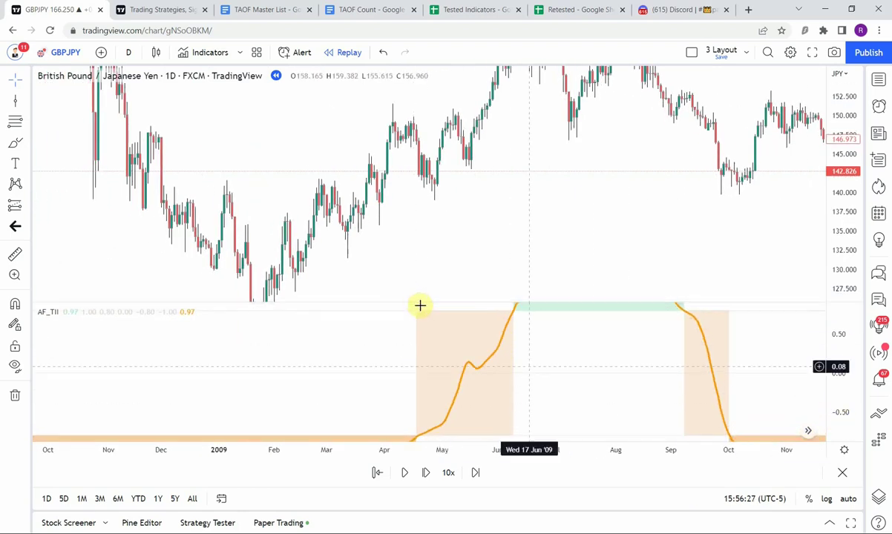
left_click_drag(856, 340, 853, 382)
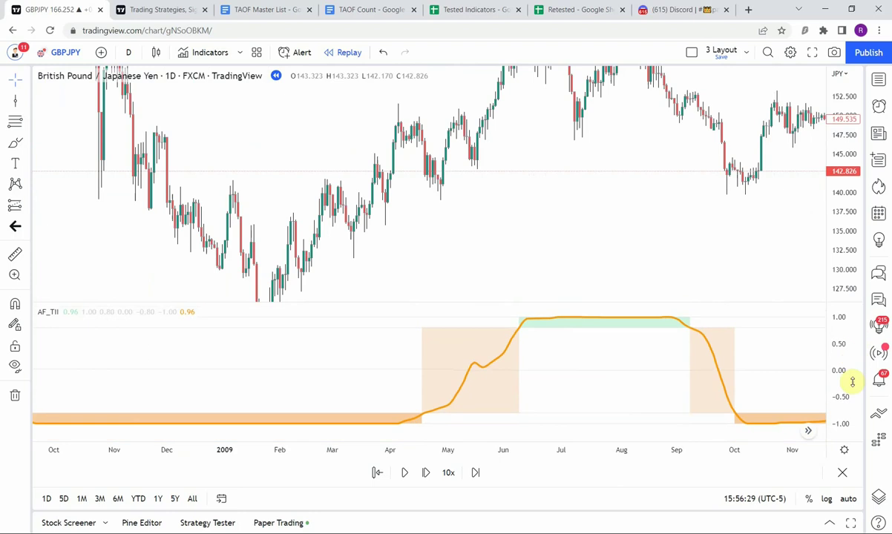
left_click_drag(300, 378, 283, 383)
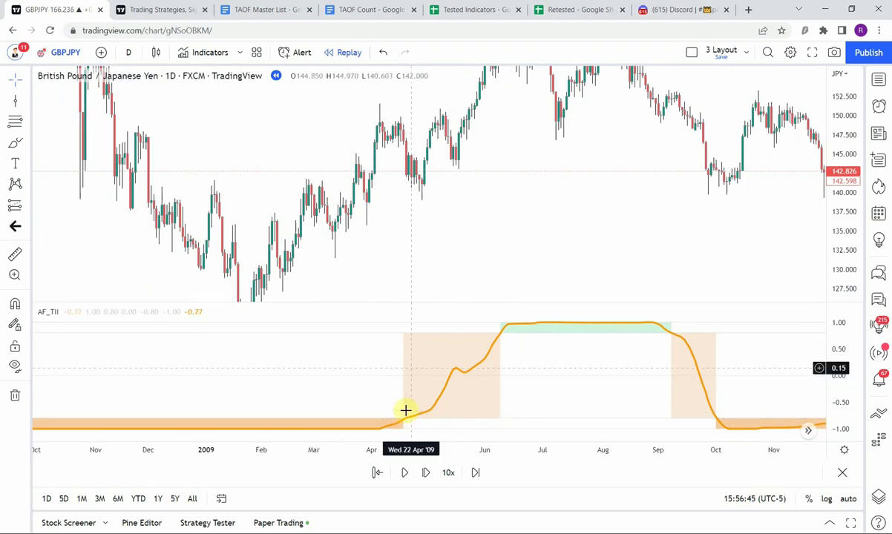
left_click_drag(621, 370, 512, 385)
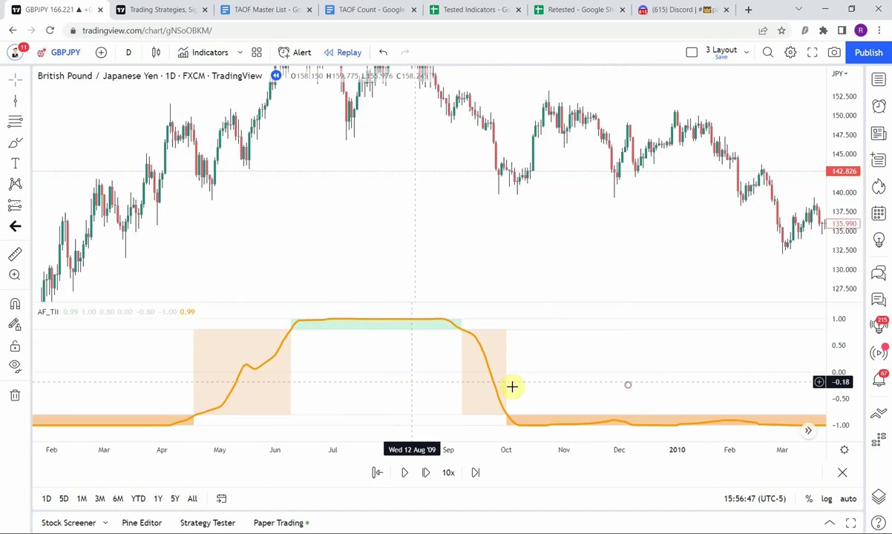
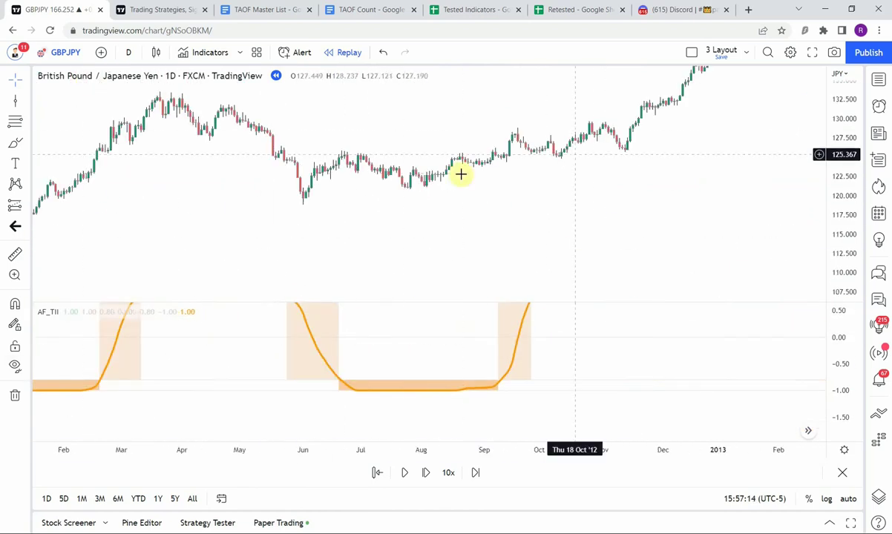
- Follow the GBPJPY chart forward from 2012 to the latest replay bar at the end of 2016
left_click_drag(364, 224, 632, 347)
left_click_drag(688, 257, 41, 264)
left_click_drag(535, 216, 241, 344)
left_click_drag(655, 157, 179, 216)
scroll(180, 216, "down", 5)
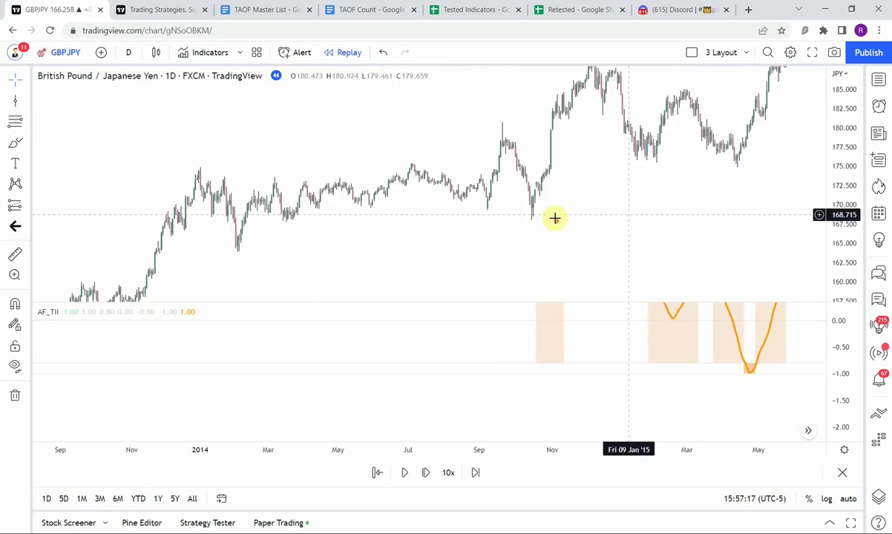
left_click_drag(647, 207, 201, 282)
scroll(413, 248, "up", 5)
mouse_move(272, 238)
left_mouse_down()
mouse_move(327, 270)
mouse_move(10, 154)
left_mouse_up()
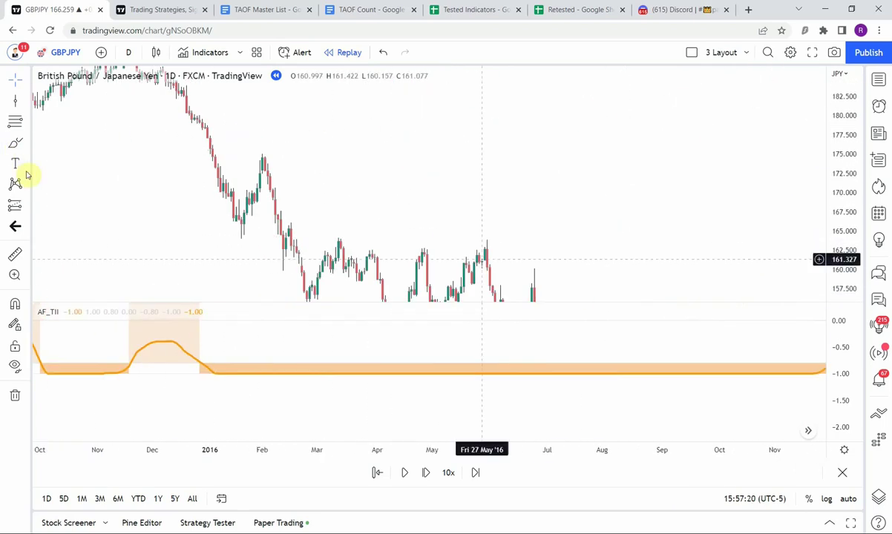
left_click_drag(653, 230, 34, 130)
left_click_drag(492, 233, 769, 83)
scroll(312, 235, "up", 5)
left_click_drag(285, 216, 577, 259)
scroll(380, 249, "up", 9)
left_click_drag(529, 343, 563, 403)
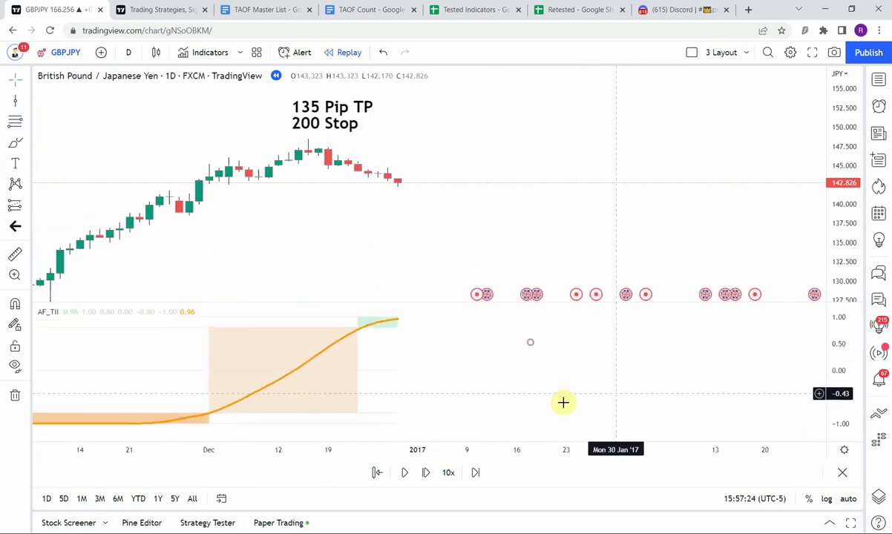
- Rescale the chart, play the bar replay from the end of 2016 and pause it once AF_TII drops out of its green zone in March 2017
left_click_drag(840, 340, 846, 378)
scroll(689, 379, "down", 5)
left_click_drag(684, 379, 602, 375)
left_click_drag(535, 223, 523, 220)
scroll(354, 239, "up", 5)
left_click_drag(355, 239, 653, 258)
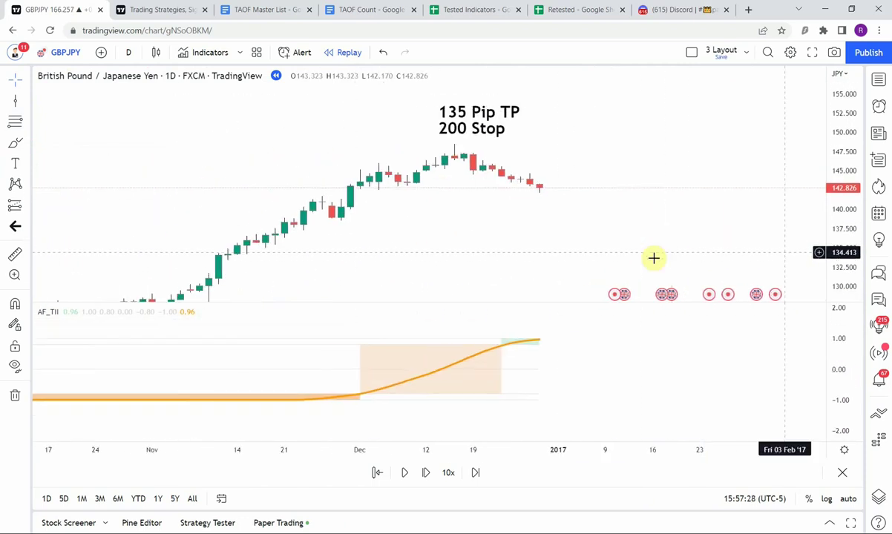
left_click_drag(834, 241, 856, 189)
left_click_drag(534, 250, 503, 269)
left_click_drag(544, 354, 551, 374)
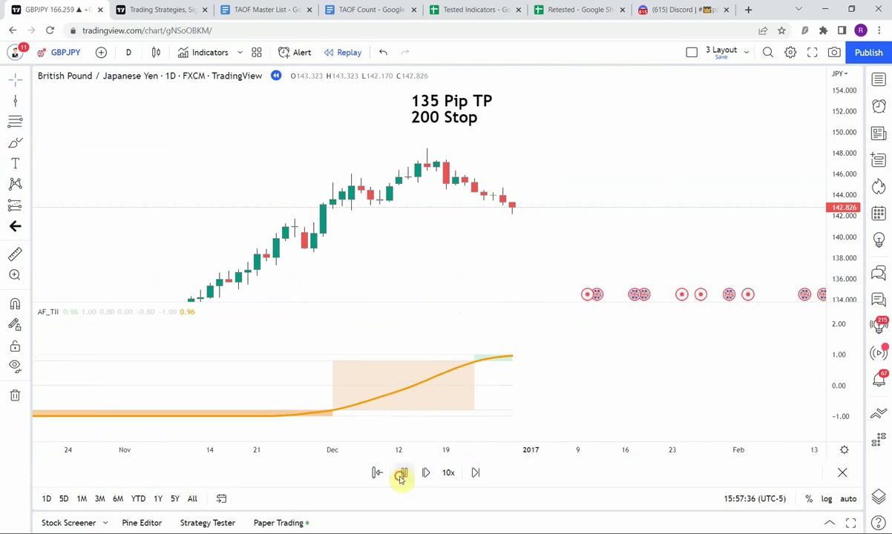
left_click(400, 475)
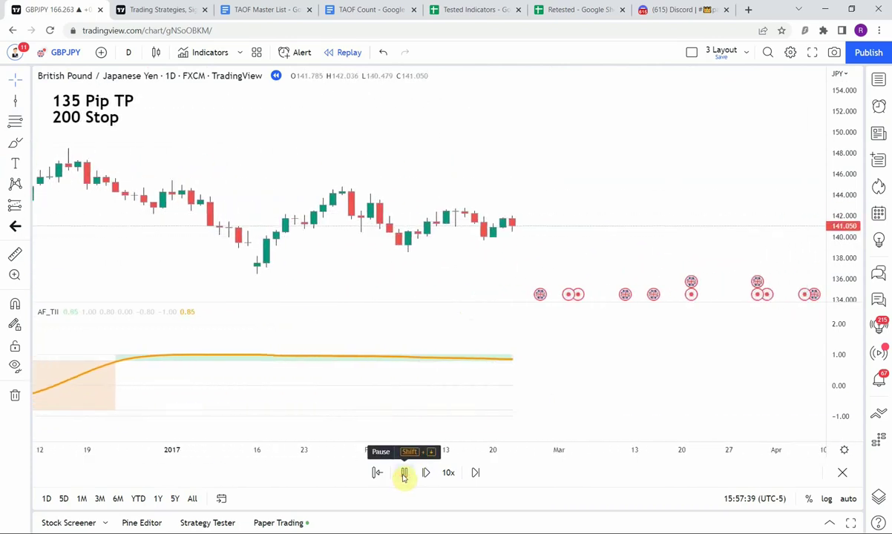
left_click(404, 474)
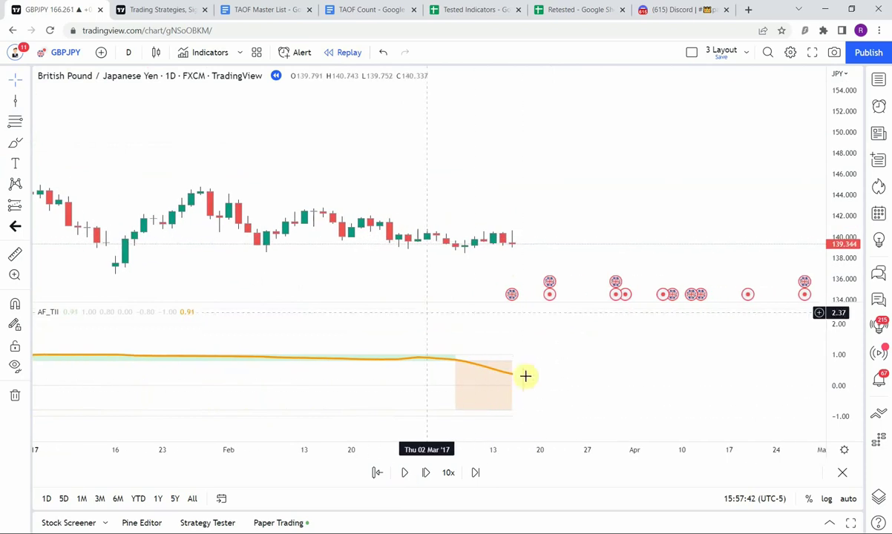
- Stretch the price scale around the March 2017 candles and place a vertical line at the 8 March 2017 candle
left_click_drag(426, 307, 420, 284)
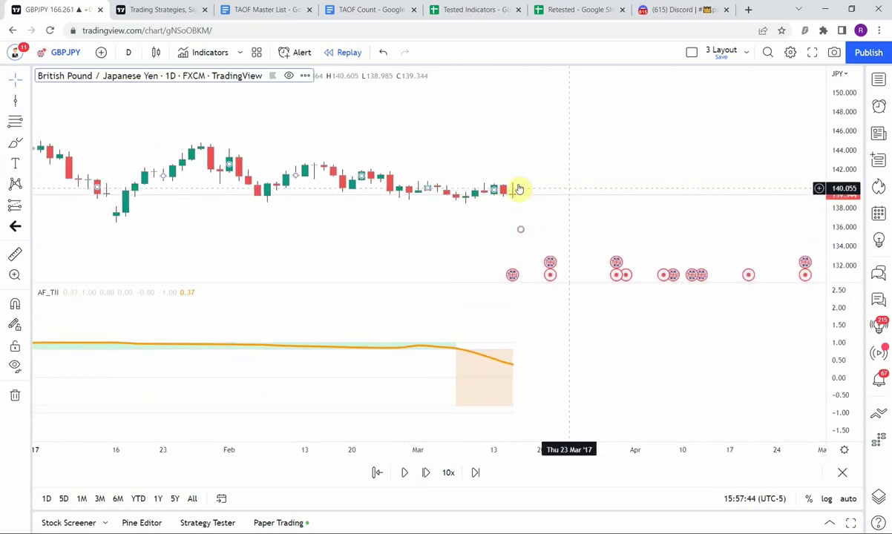
left_click_drag(850, 254, 842, 141)
scroll(686, 213, "down", 1)
left_click_drag(518, 251, 388, 248)
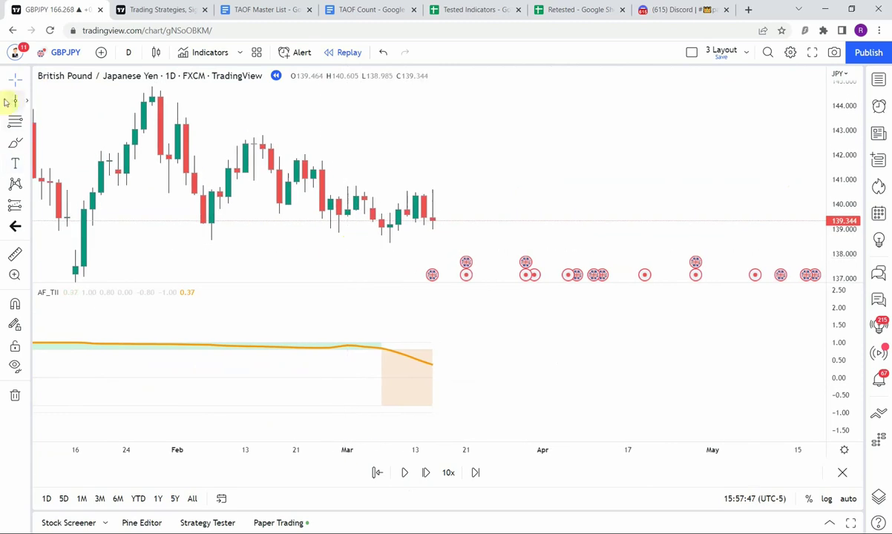
left_click(383, 304)
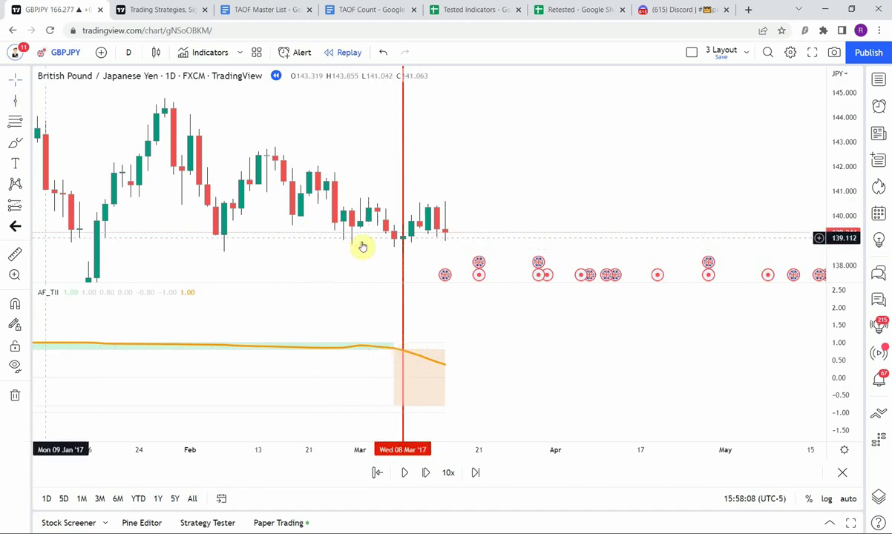
- Measure the upward price distance from the candle at the vertical line for comparison with the 135 pip target note
left_click(397, 235, "shift")
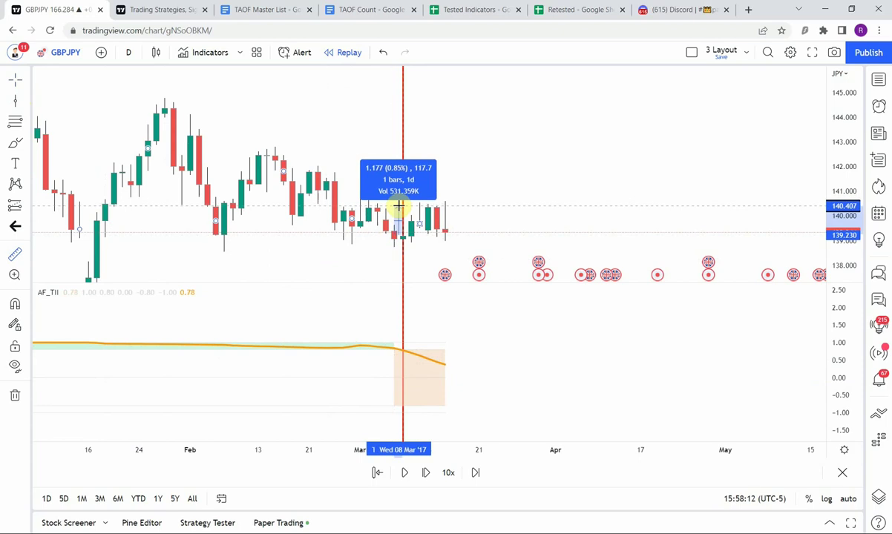
scroll(821, 294, "down", 2)
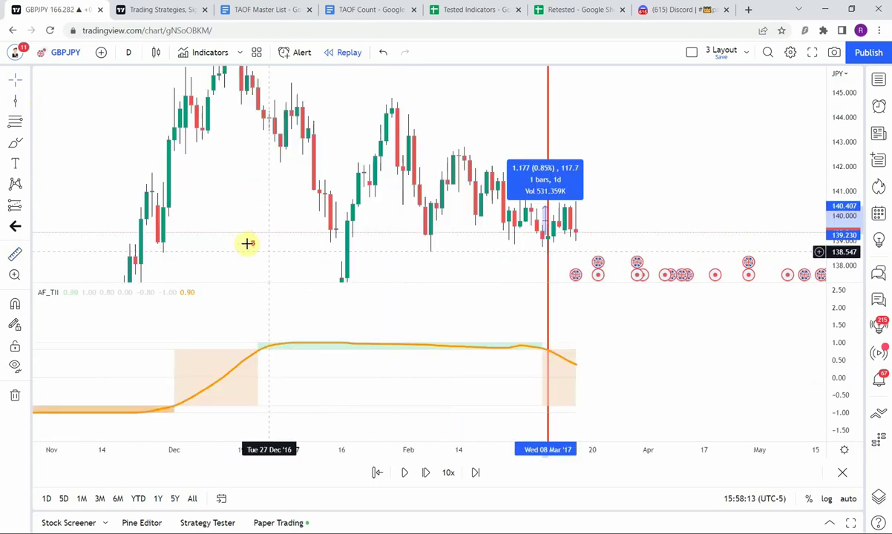
left_click_drag(312, 205, 575, 216)
left_click_drag(843, 103, 833, 237)
scroll(406, 197, "up", 6)
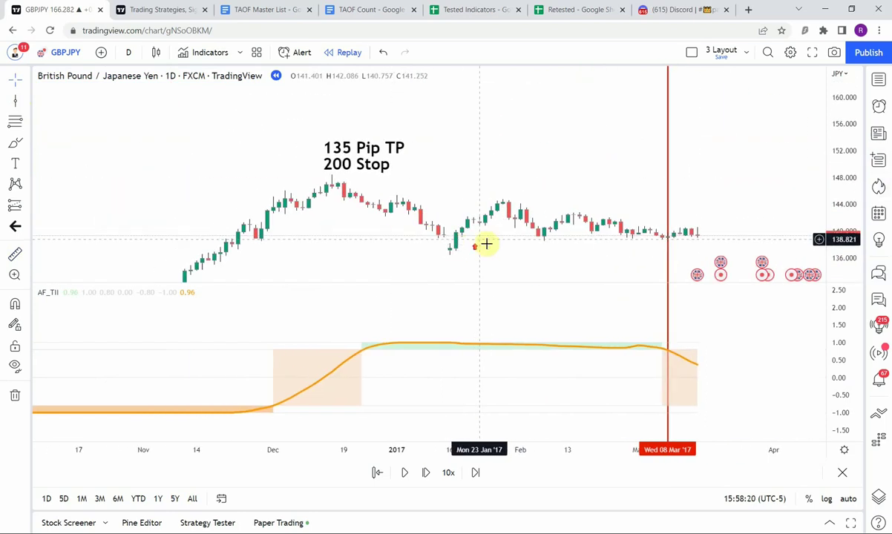
- Measure upward from the close of the 8 March 2017 candle to check the price move against the stop
left_click_drag(419, 185, 361, 181)
left_click_drag(841, 261, 838, 111)
scroll(563, 209, "up", 3)
mouse_move(540, 201)
left_mouse_down()
mouse_move(561, 238)
mouse_move(581, 247)
mouse_move(573, 236)
left_mouse_up()
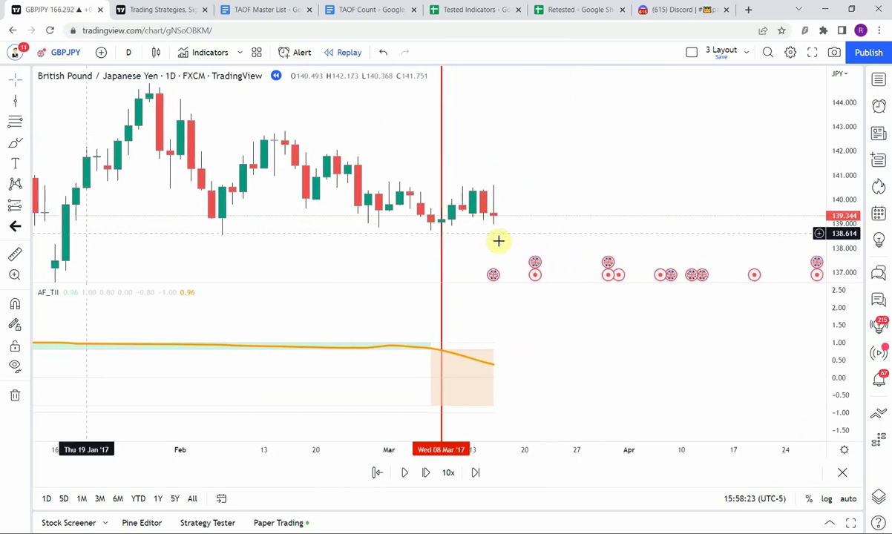
left_click(416, 219, "shift")
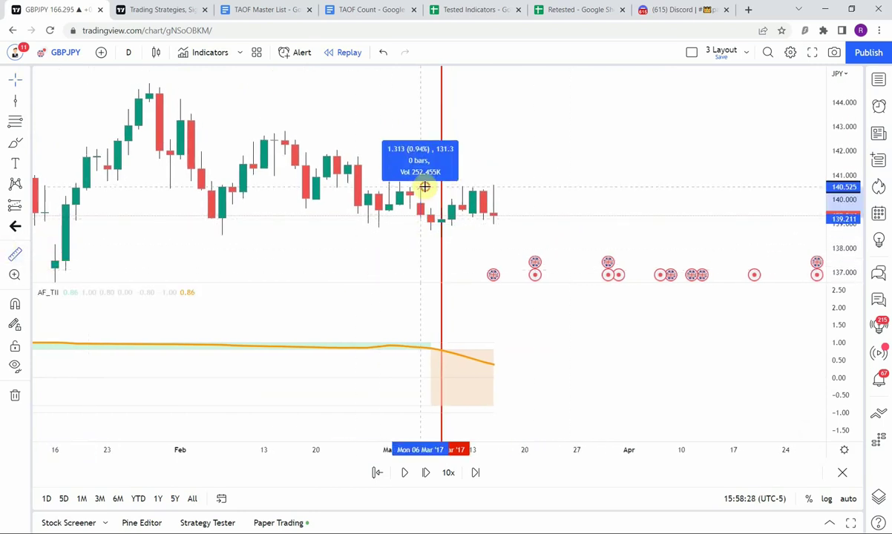
left_click_drag(481, 255, 470, 265)
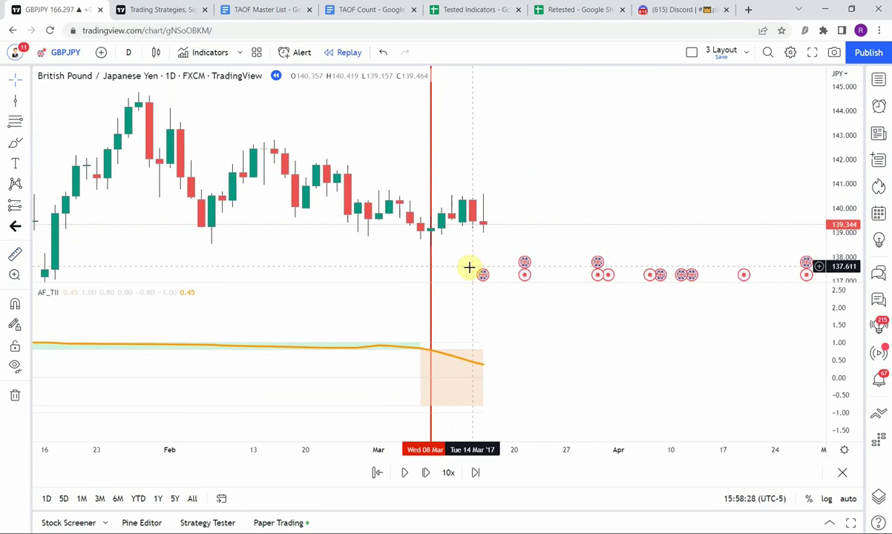
- Advance the replay bar by bar from mid-March to mid-April 2017
left_click(427, 473)
left_click(427, 474)
left_click(426, 473)
left_click(426, 474)
left_click(426, 473)
left_click(427, 473)
left_click(427, 473)
left_click(427, 473)
left_click(427, 474)
left_click(427, 473)
left_click(427, 473)
left_click(427, 474)
- Measure the downward price distance from the 8 March 2017 candle to check the short trade's 135 pip target
left_click_drag(526, 178, 534, 96)
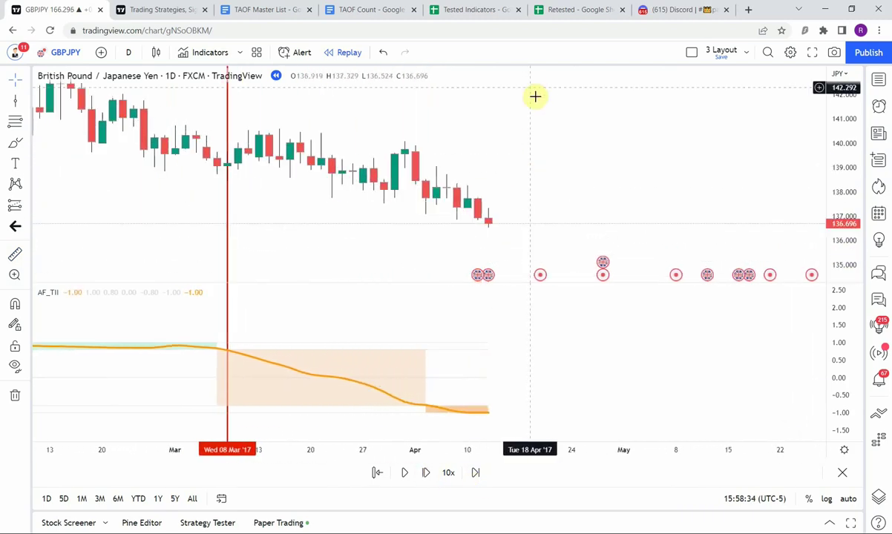
left_click(20, 249)
left_click(210, 163)
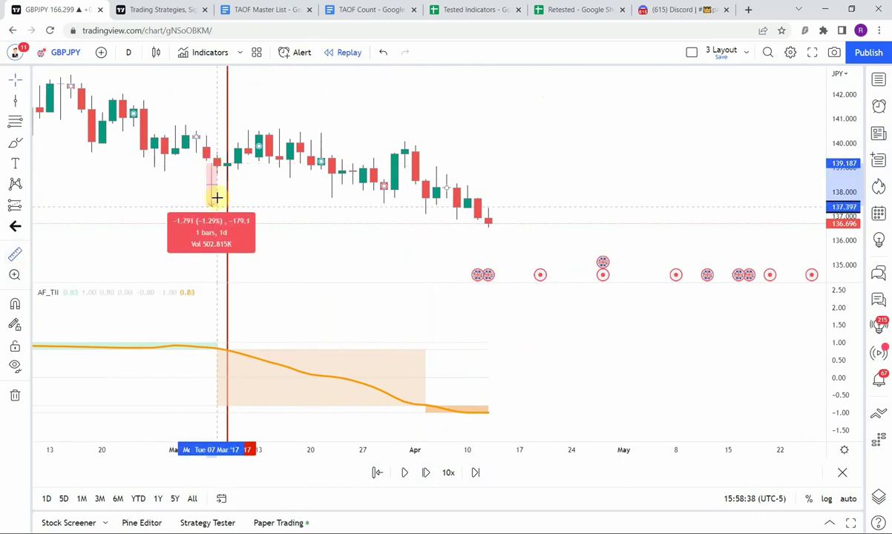
left_click(218, 223)
left_click(347, 228)
- Recolour the vertical line at 8 March 2017 from red to green
left_click_drag(352, 229, 386, 239)
scroll(423, 201, "down", 2)
left_click_drag(423, 201, 395, 209)
left_click(333, 220)
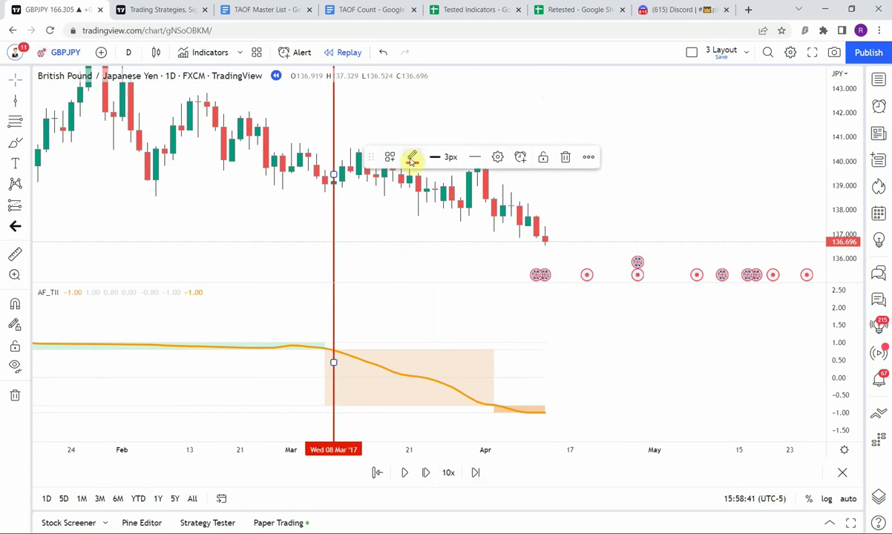
left_click(413, 157)
left_click(412, 307)
left_click_drag(406, 289, 311, 209)
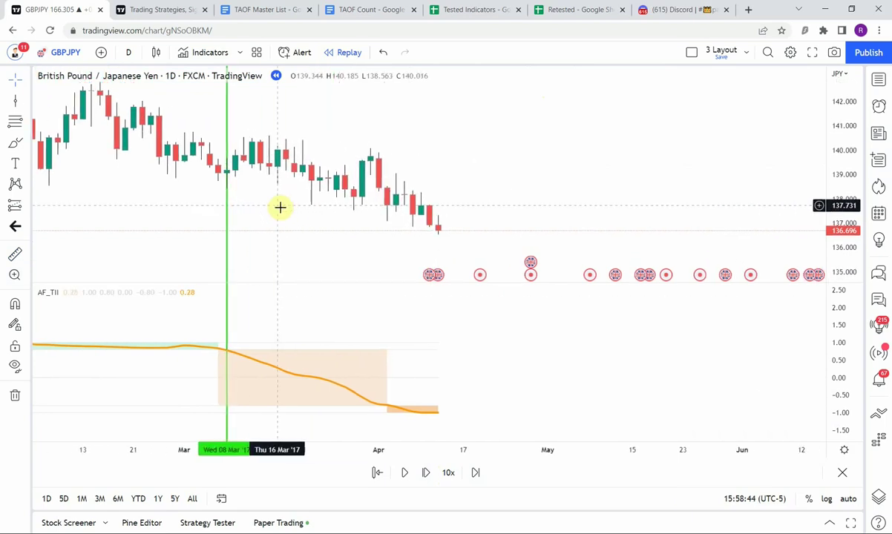
- Play the replay into early May 2017, pause it and place a green vertical line at the 28 April 2017 candle
left_click(407, 474)
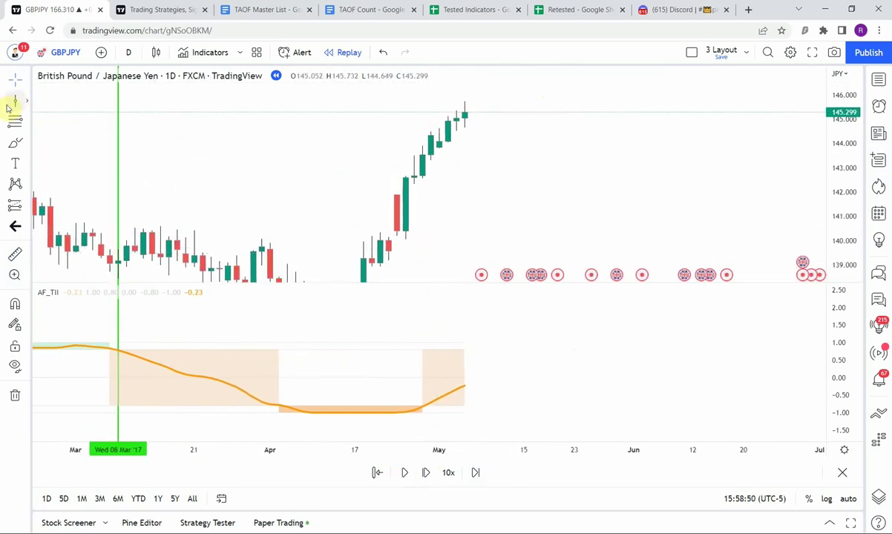
left_click(427, 237)
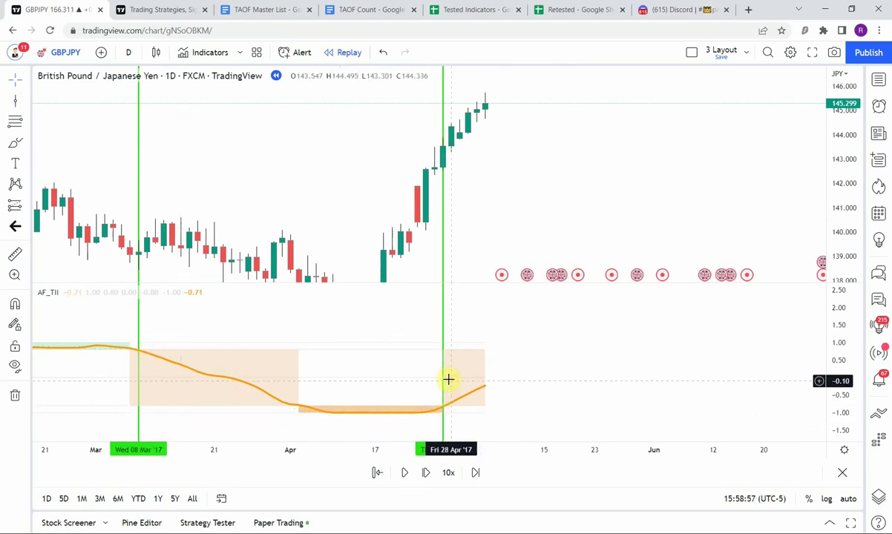
scroll(358, 255, "up", 2)
left_click_drag(414, 217, 484, 179)
left_click(427, 327)
left_click_drag(431, 294, 440, 296)
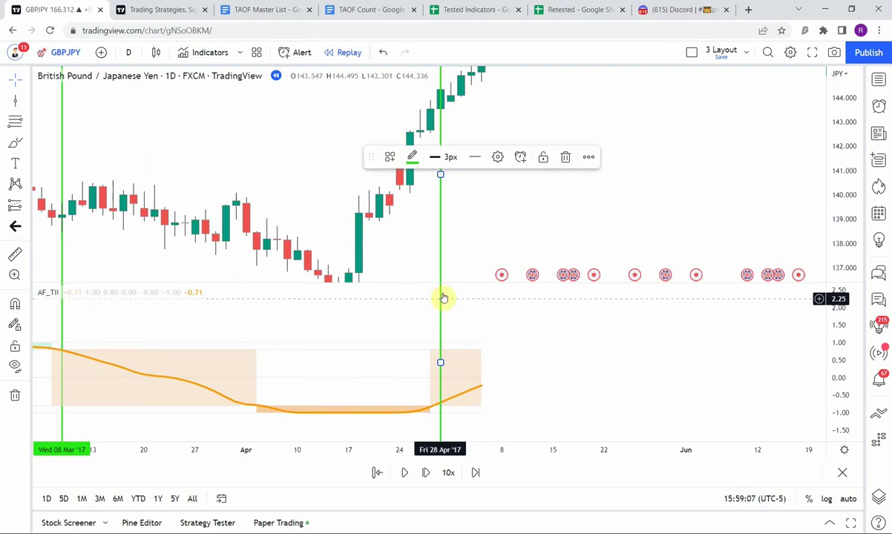
- Measure the upward price distance from the close of the 28 April 2017 candle
left_click_drag(498, 192, 475, 261)
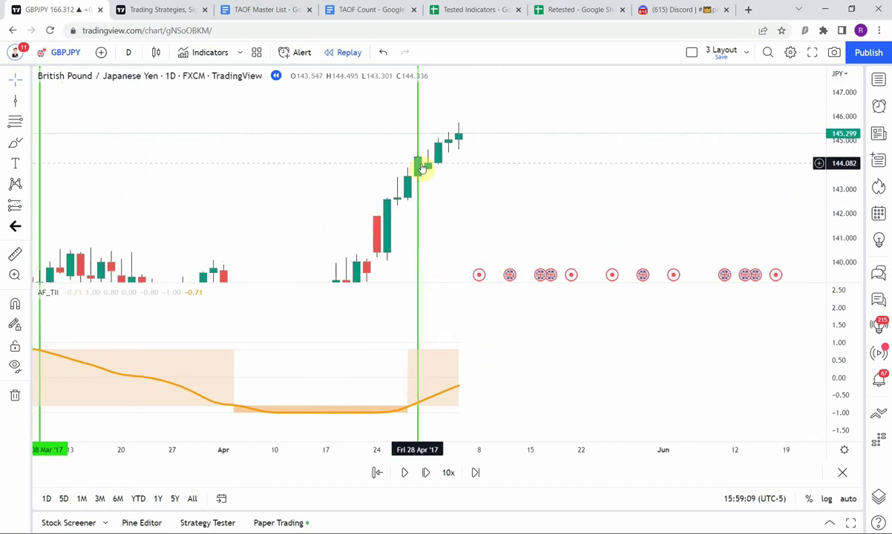
left_click(14, 254)
left_click(401, 157)
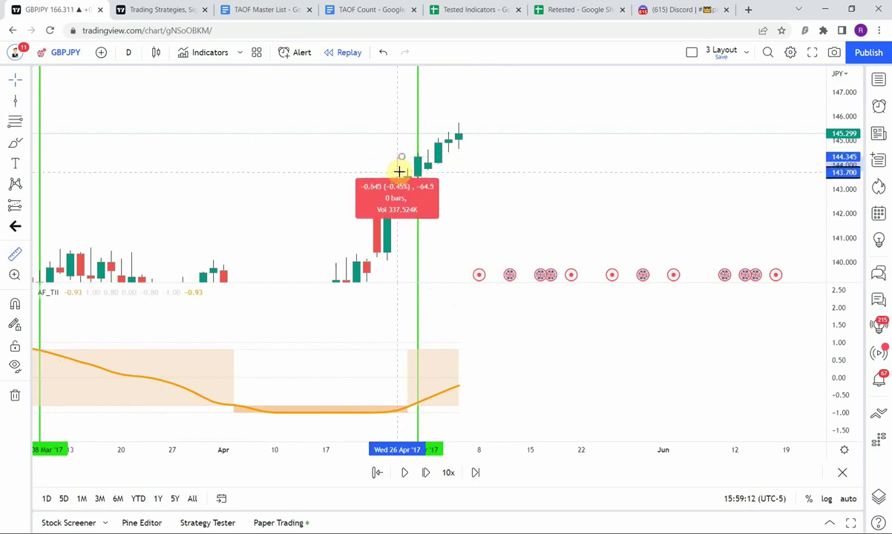
left_click(412, 123)
mouse_move(498, 187)
left_mouse_down()
mouse_move(504, 167)
mouse_move(496, 184)
left_mouse_up()
- Compress the price scale, play the replay past the next AF_TII signal and place a vertical line at the 23 June 2017 candle
left_click_drag(690, 195, 688, 209)
left_click_drag(836, 169, 845, 222)
scroll(711, 265, "down", 2)
left_click_drag(711, 265, 668, 207)
scroll(736, 236, "down", 2)
left_click_drag(701, 237, 522, 225)
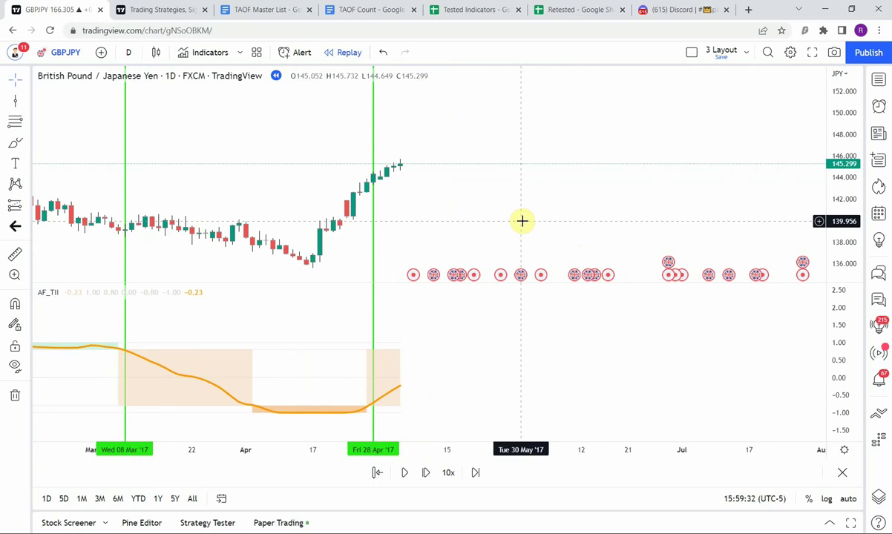
scroll(463, 239, "up", 1)
left_click(404, 472)
left_click(404, 473)
key("alt+v")
- Play the replay on to early September 2017 and place a vertical line at the 22 August 2017 candle
left_click(404, 473)
left_click(404, 473)
key("alt+v")
- Measure the downward price distance from the candle at the 22 August 2017 line
left_click_drag(326, 236, 340, 232)
left_click(338, 192, "shift")
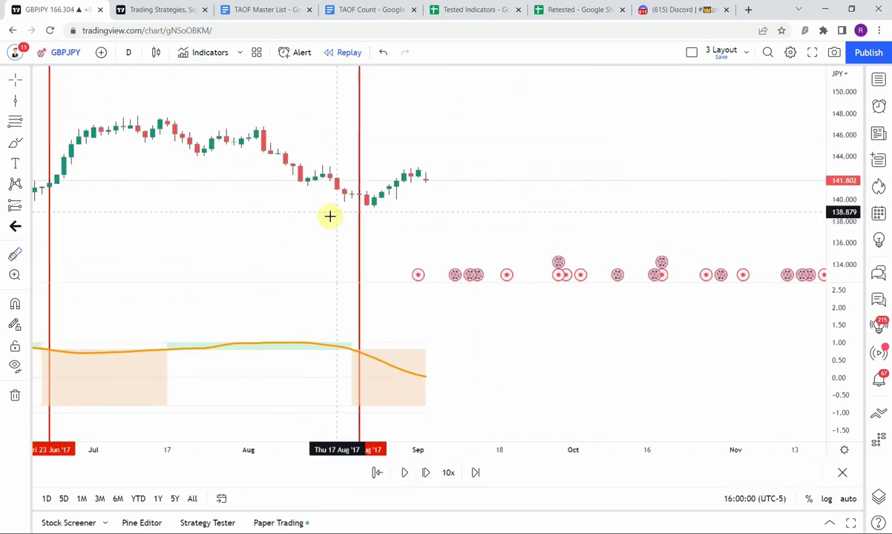
left_click(339, 207)
- Play the replay on to January 2018, pause it and bring the latest bars into view
left_click(404, 472)
left_click(405, 473)
left_click_drag(210, 129, 373, 246)
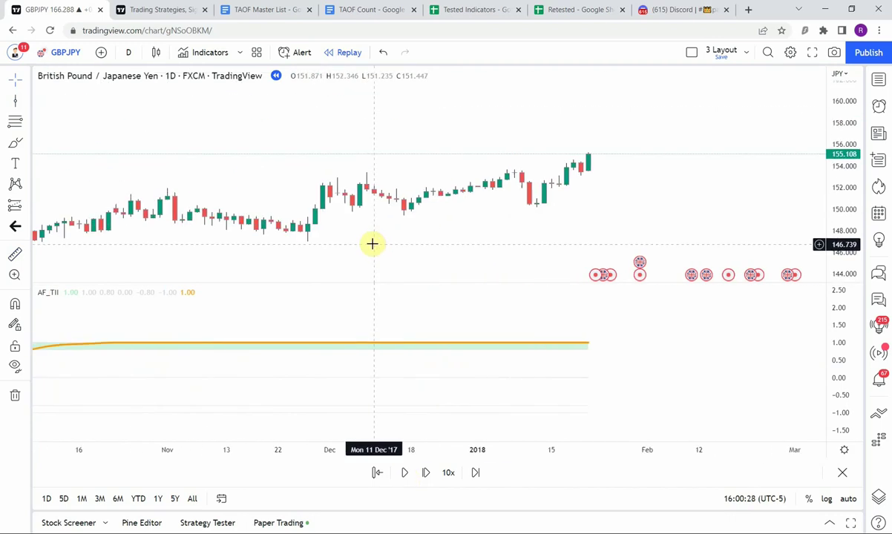
left_click_drag(453, 228, 417, 227)
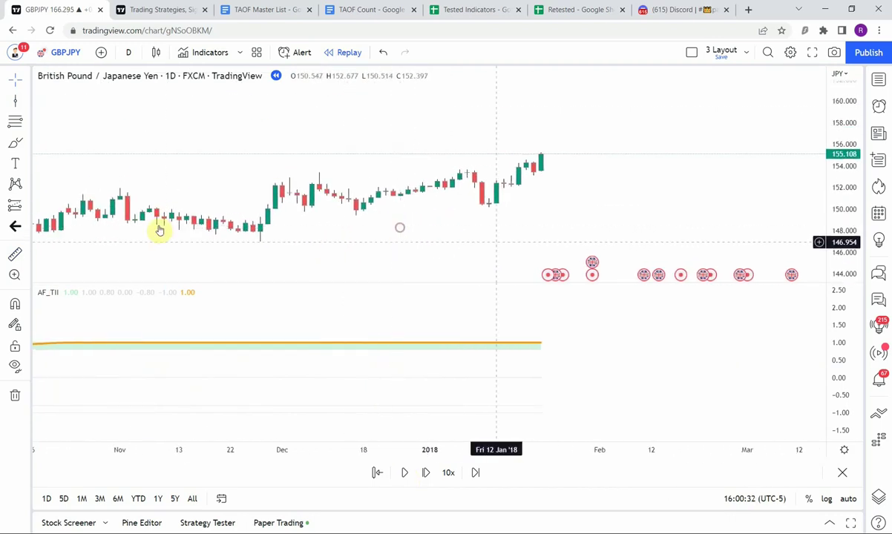
- Switch to Discord and read the 14 November 2022 trade posts in the patreon-only-channel
left_click(671, 9)
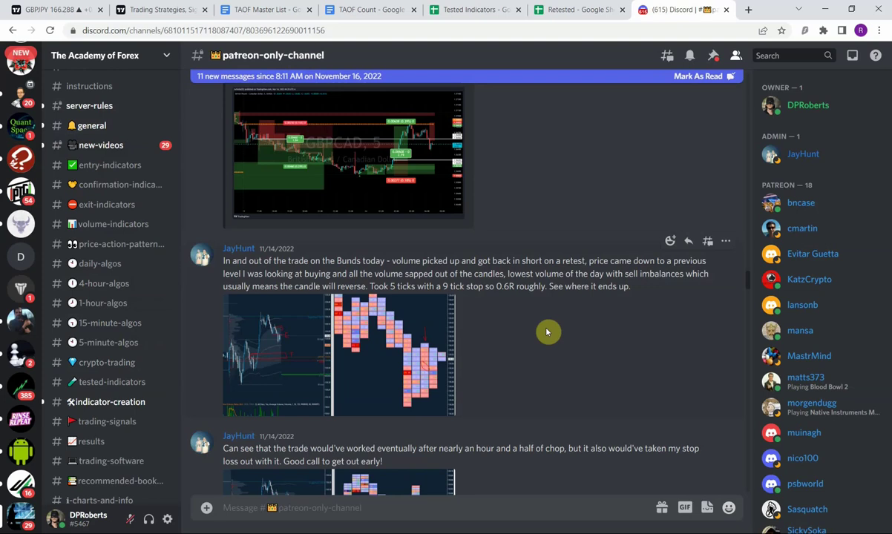
scroll(541, 341, "up", 2)
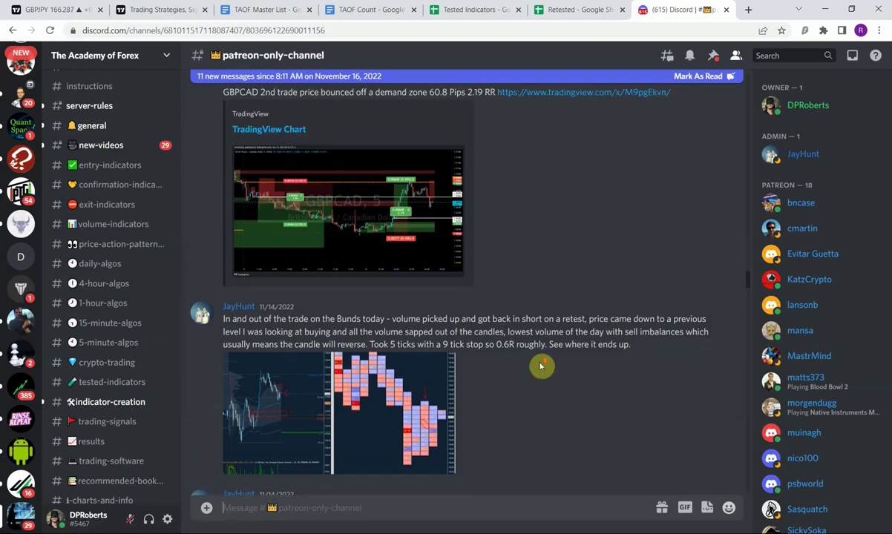
scroll(520, 327, "down", 4)
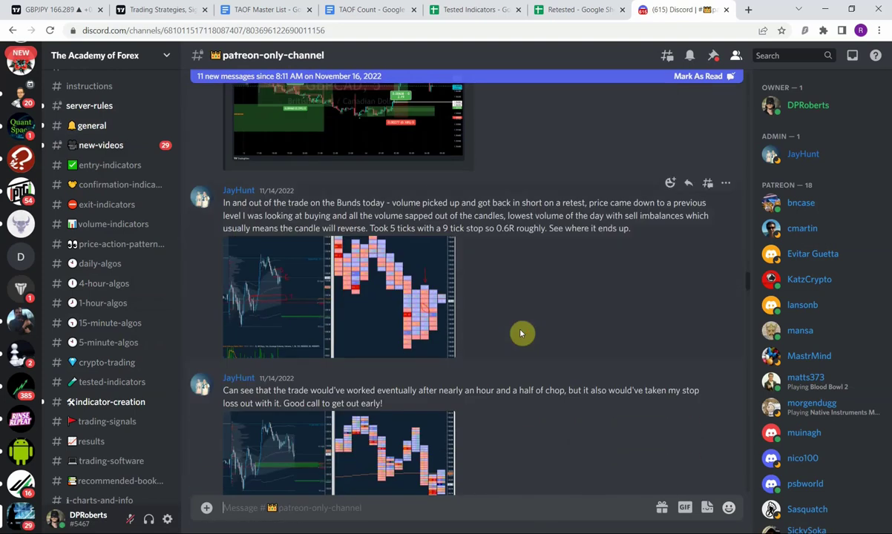
scroll(522, 330, "up", 4)
scroll(527, 235, "down", 4)
scroll(533, 361, "up", 4)
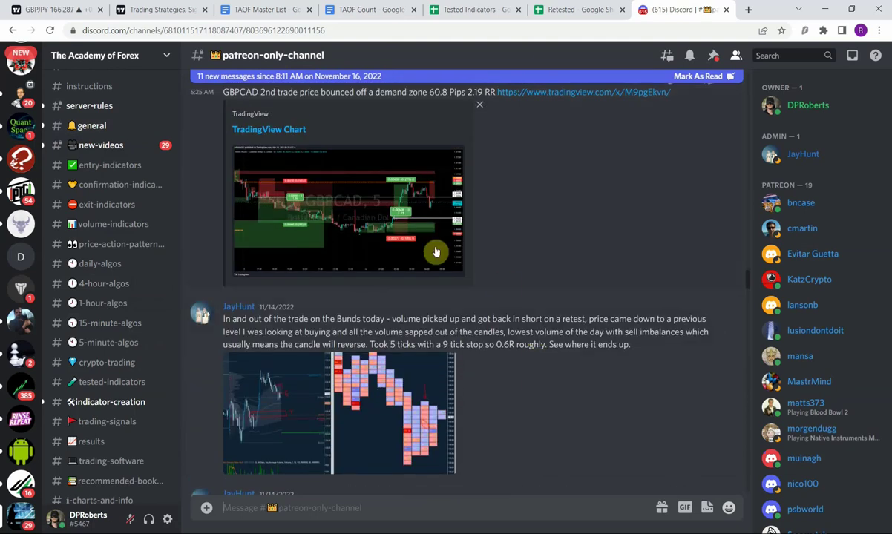
scroll(452, 412, "down", 2)
- View the Bunds trade screenshot and the GBPCAD chart image enlarged, closing each one
left_click(280, 359)
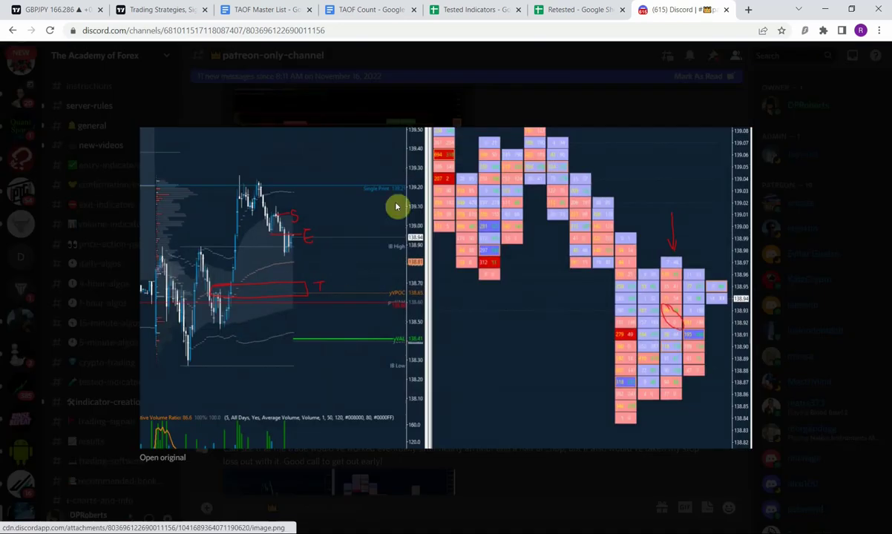
left_click(501, 95)
left_click(330, 126)
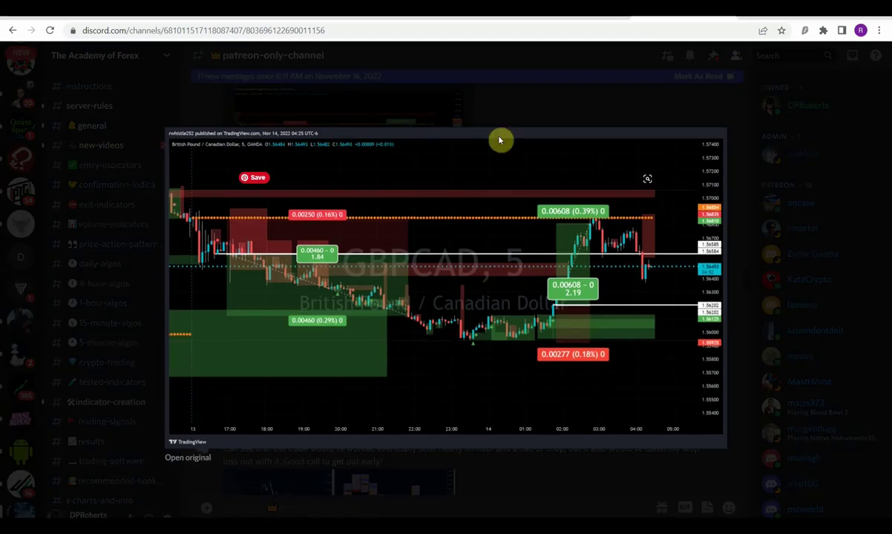
left_click(520, 110)
- Examine the text of the Bunds trade post and the posts around it in the patreon-only-channel
scroll(549, 363, "up", 4)
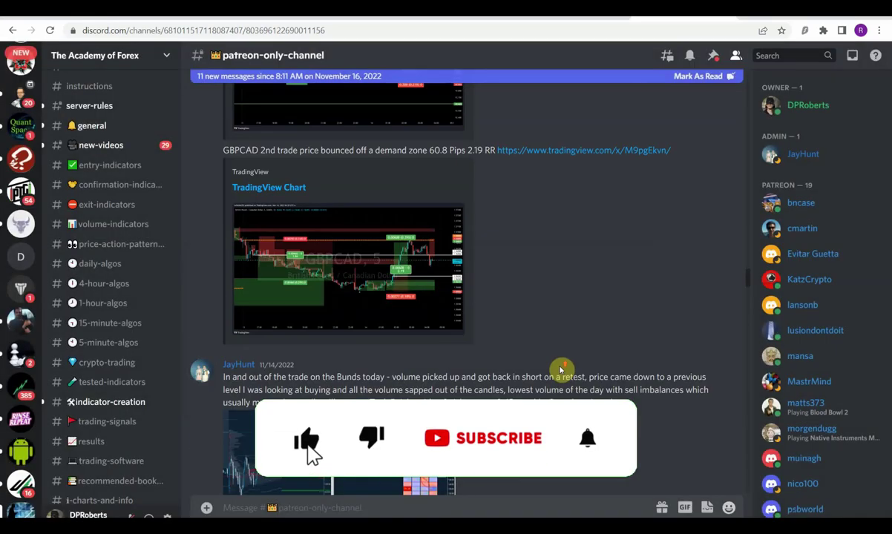
scroll(544, 340, "down", 3)
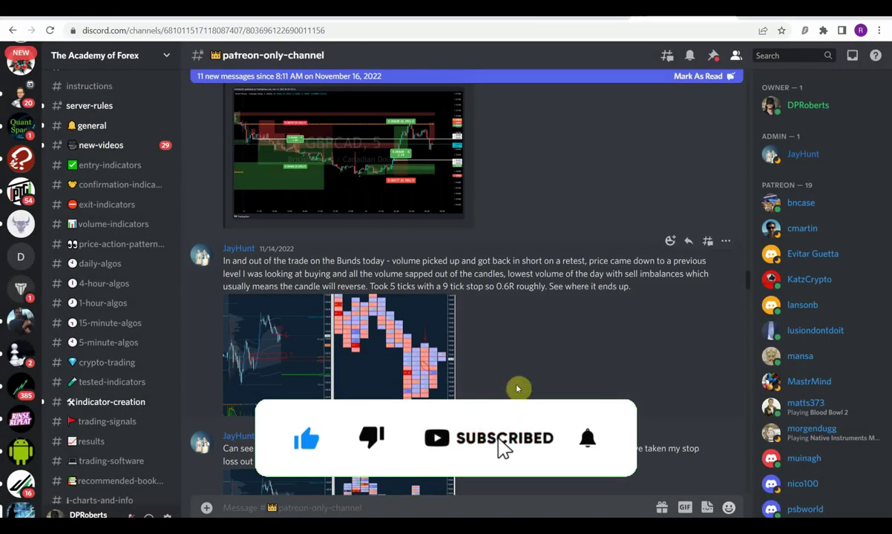
scroll(518, 385, "up", 3)
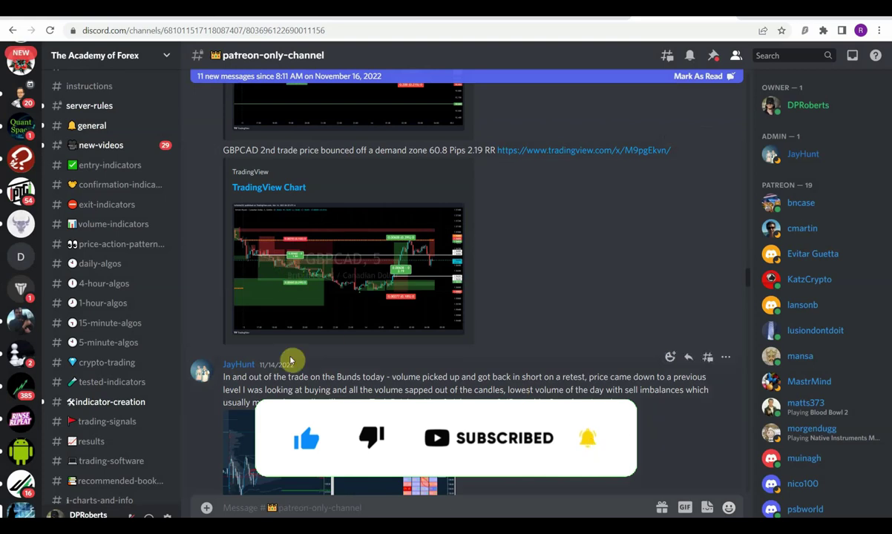
scroll(326, 338, "down", 3)
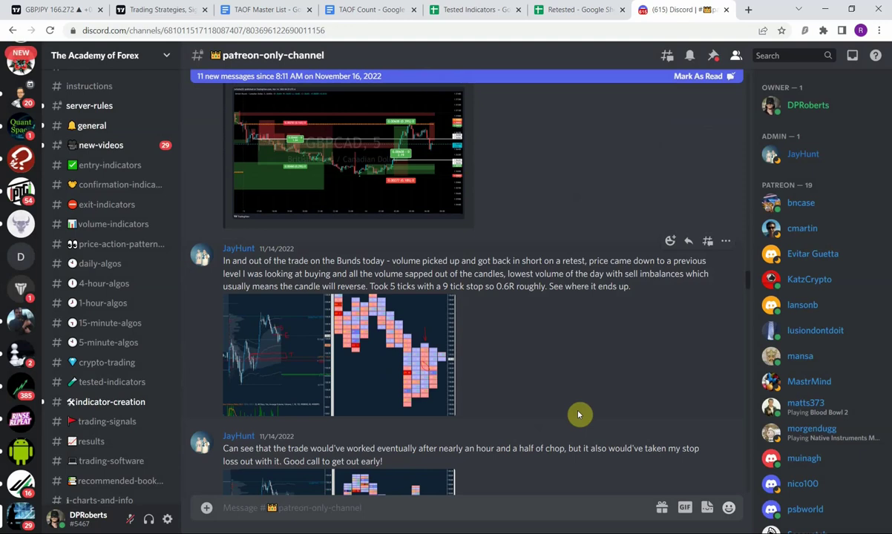
left_click_drag(245, 258, 484, 287)
left_click(551, 334)
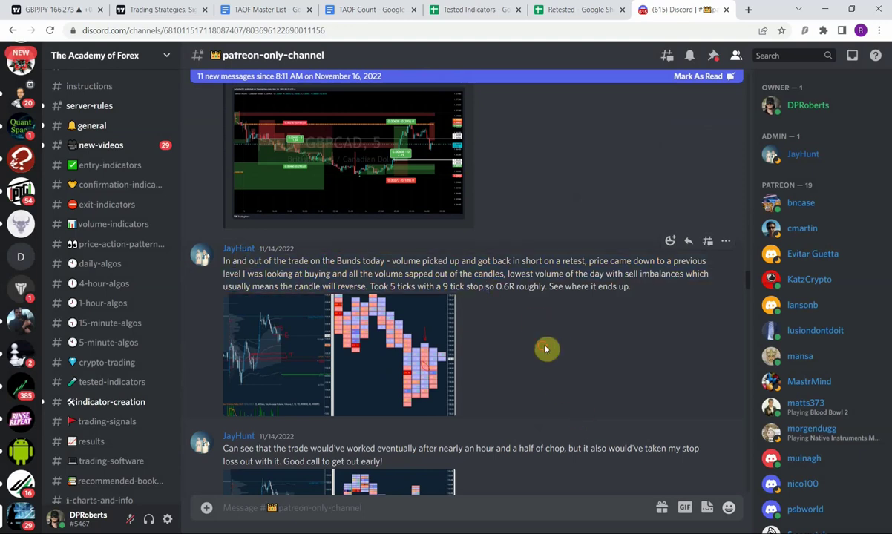
scroll(540, 332, "down", 2)
scroll(533, 339, "up", 4)
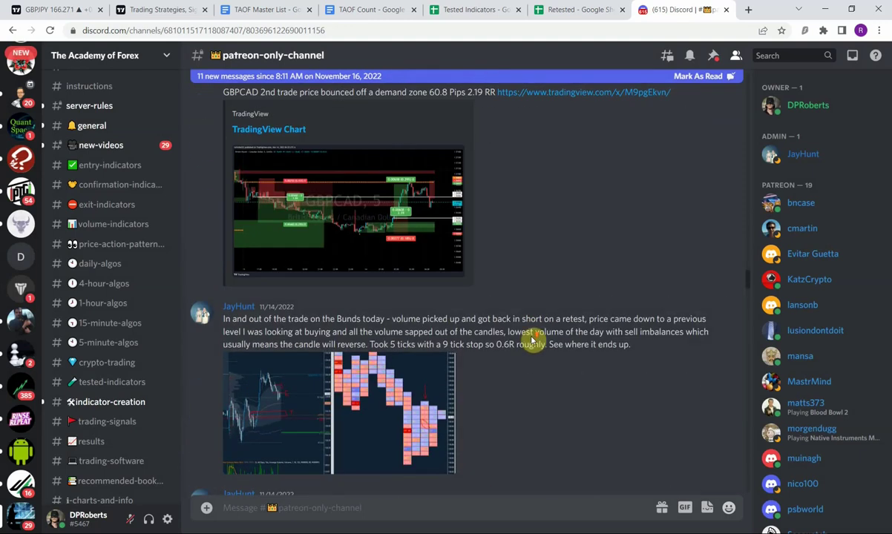
scroll(533, 335, "down", 4)
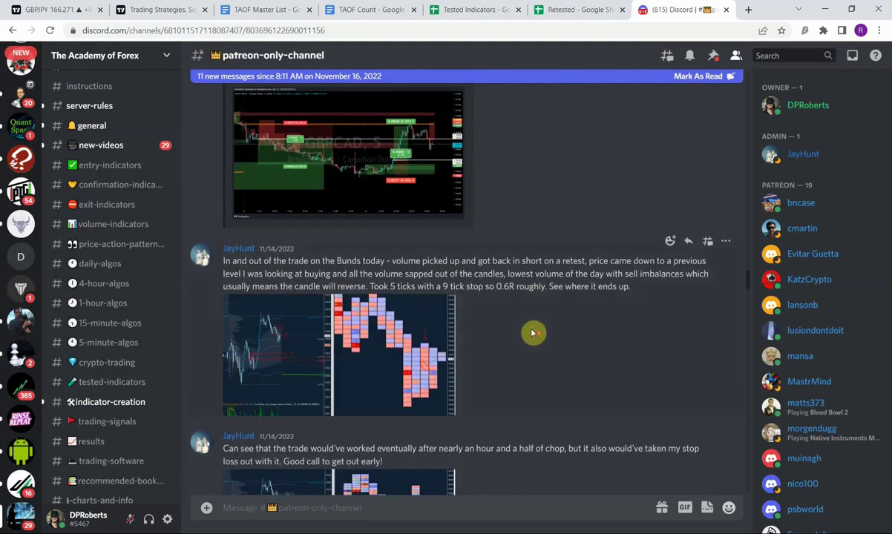
scroll(535, 341, "up", 2)
scroll(533, 340, "up", 3)
scroll(525, 319, "down", 5)
scroll(521, 326, "down", 3)
scroll(522, 329, "up", 4)
scroll(521, 330, "down", 6)
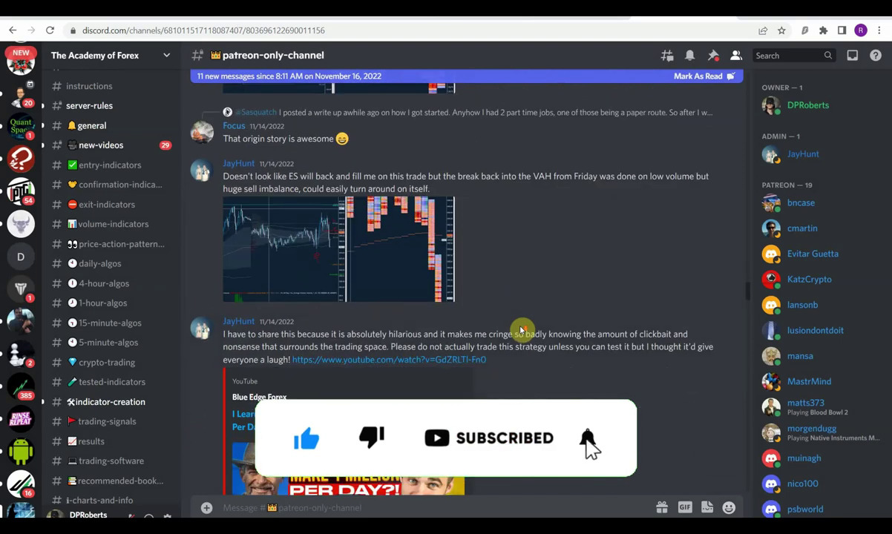
scroll(520, 331, "up", 3)
scroll(521, 330, "up", 2)
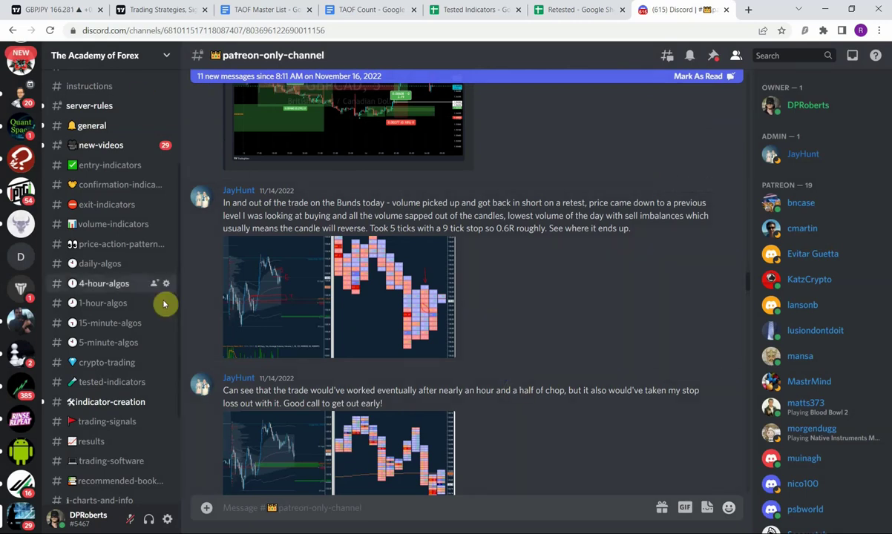
scroll(517, 301, "down", 2)
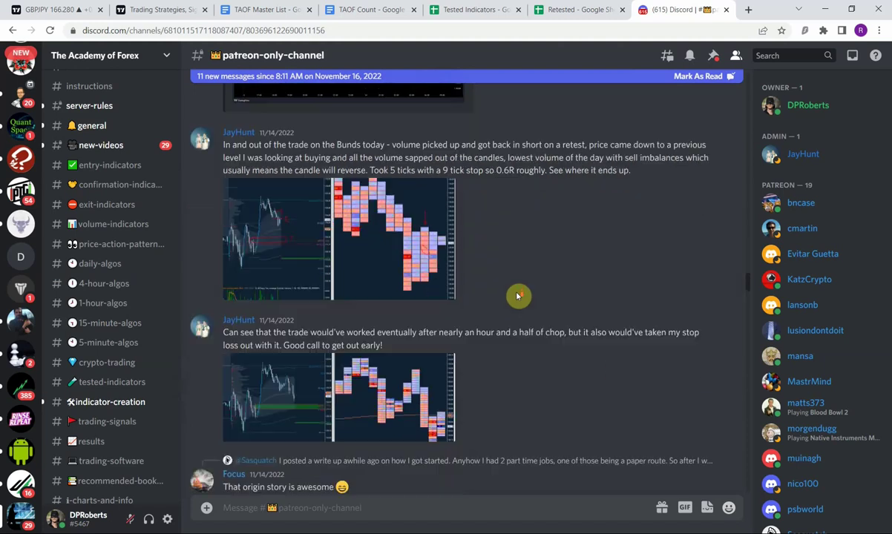
scroll(461, 265, "up", 4)
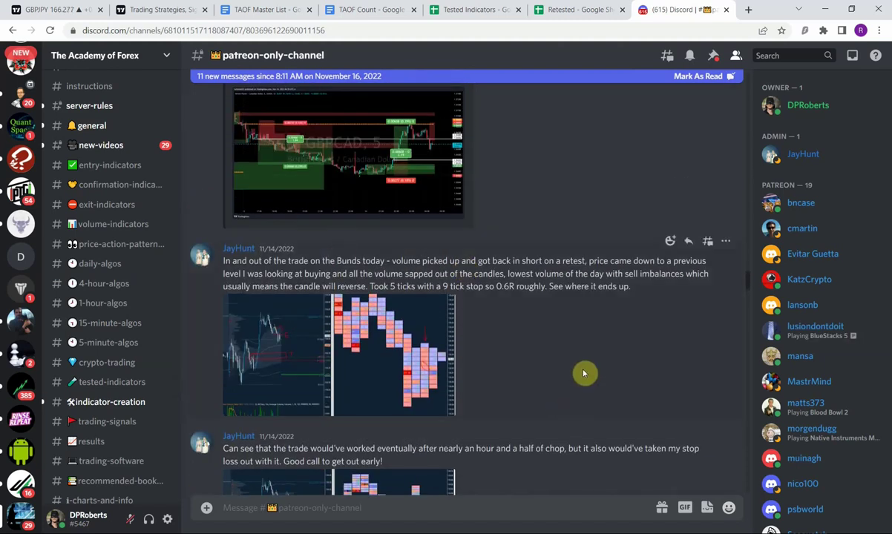
scroll(551, 378, "up", 1)
scroll(551, 378, "down", 1)
- Switch back to the GBPJPY chart in TradingView and review the signals marked with vertical lines across 2017
left_click(74, 10)
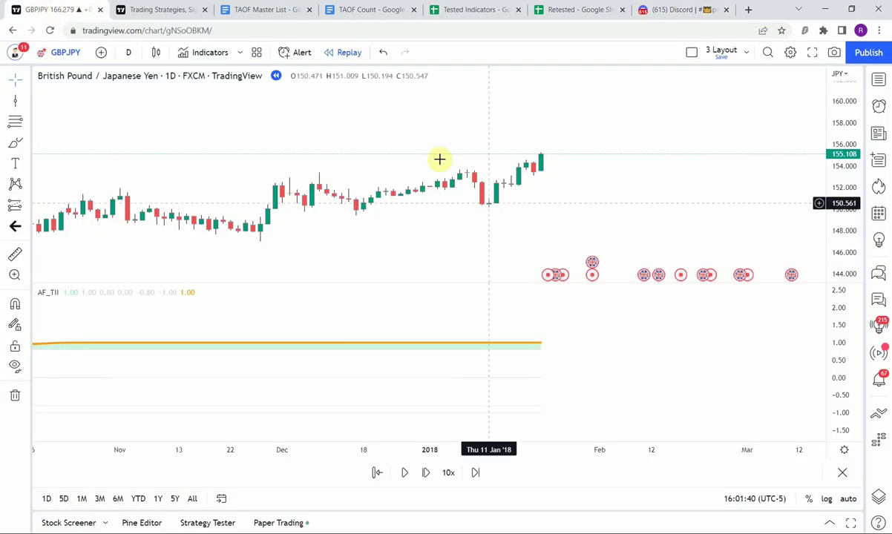
scroll(498, 205, "down", 5)
left_click_drag(219, 183, 495, 134)
scroll(496, 133, "up", 4)
left_click_drag(344, 201, 79, 208)
left_click_drag(444, 179, 407, 166)
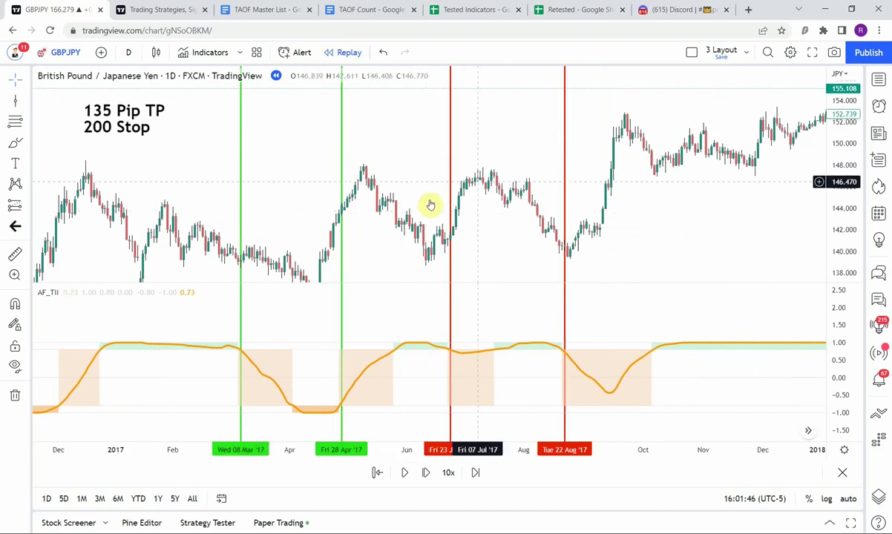
- Examine the daily GBPJPY candles and AF_TII curve around the signals marked from March to August 2017
left_click_drag(163, 172, 203, 177)
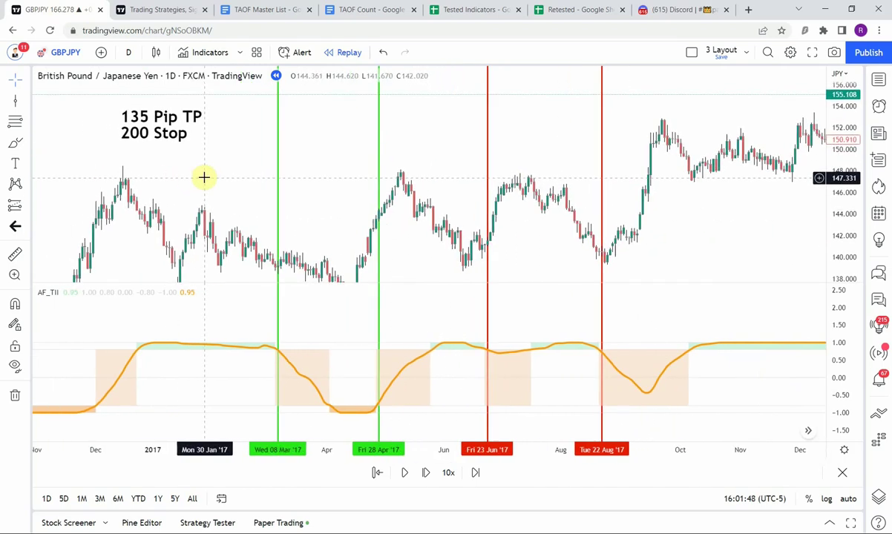
scroll(173, 186, "up", 1)
left_click_drag(131, 185, 156, 197)
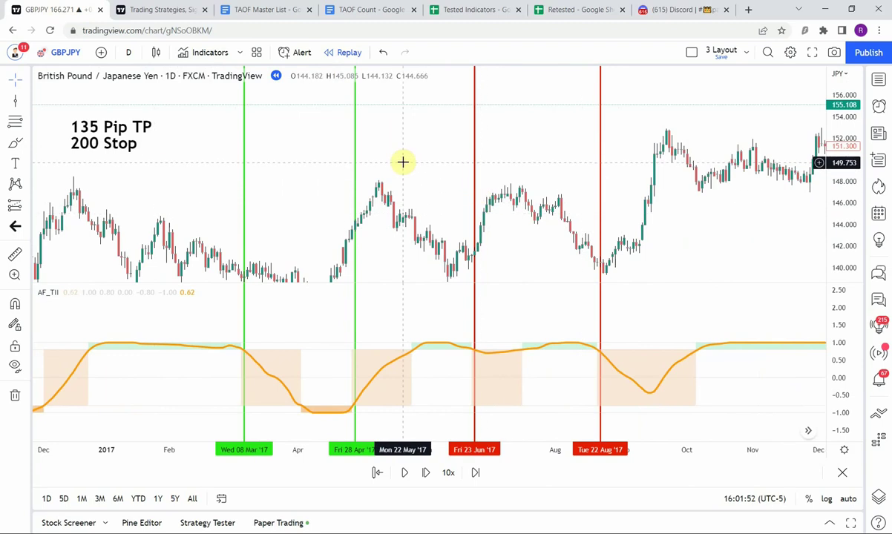
left_click_drag(402, 163, 429, 176)
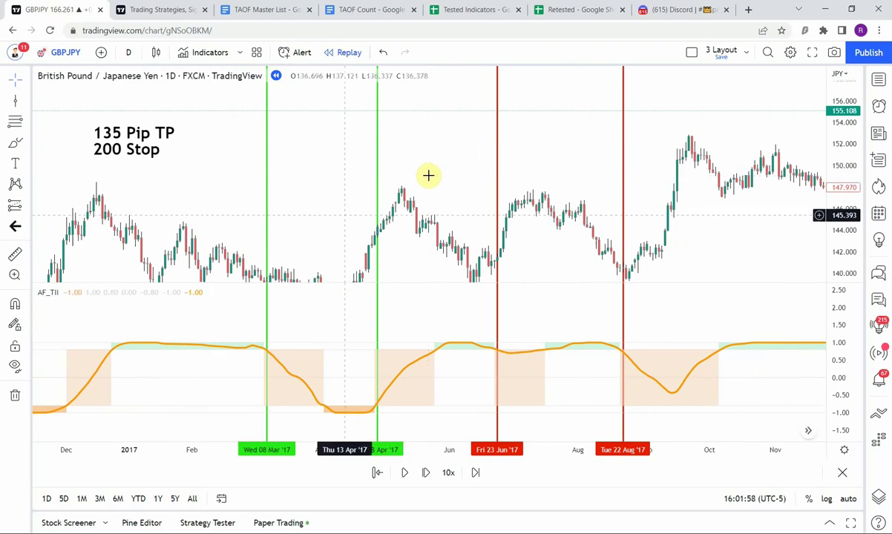
left_click_drag(318, 233, 324, 183)
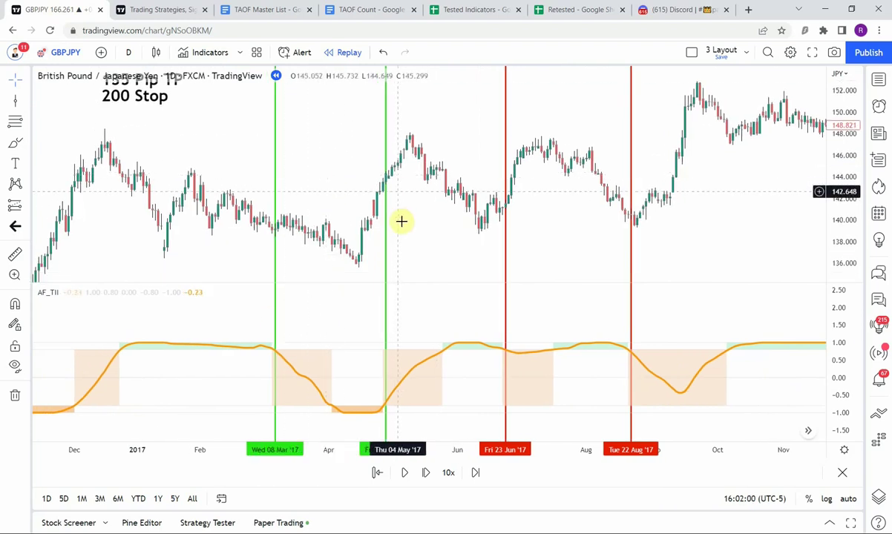
mouse_move(457, 243)
left_mouse_down()
mouse_move(397, 256)
mouse_move(392, 267)
mouse_move(436, 212)
left_mouse_up()
scroll(433, 209, "up", 4)
left_click_drag(377, 236, 649, 244)
scroll(385, 237, "up", 4)
left_click_drag(336, 225, 363, 241)
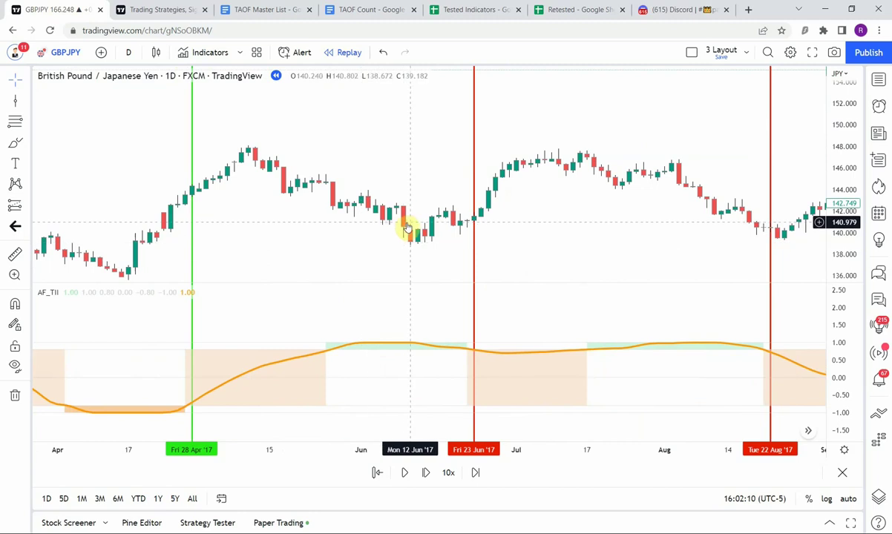
scroll(438, 225, "down", 2)
left_click_drag(444, 237, 327, 247)
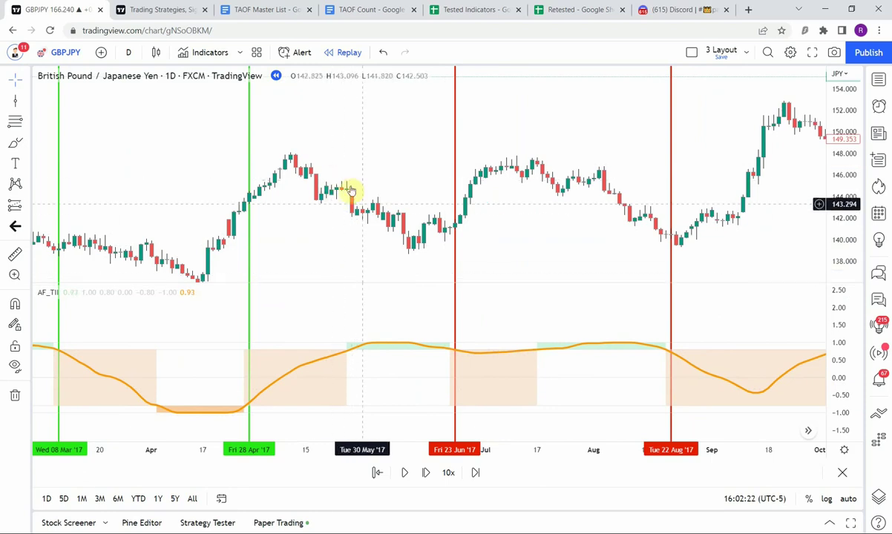
left_click_drag(575, 230, 524, 242)
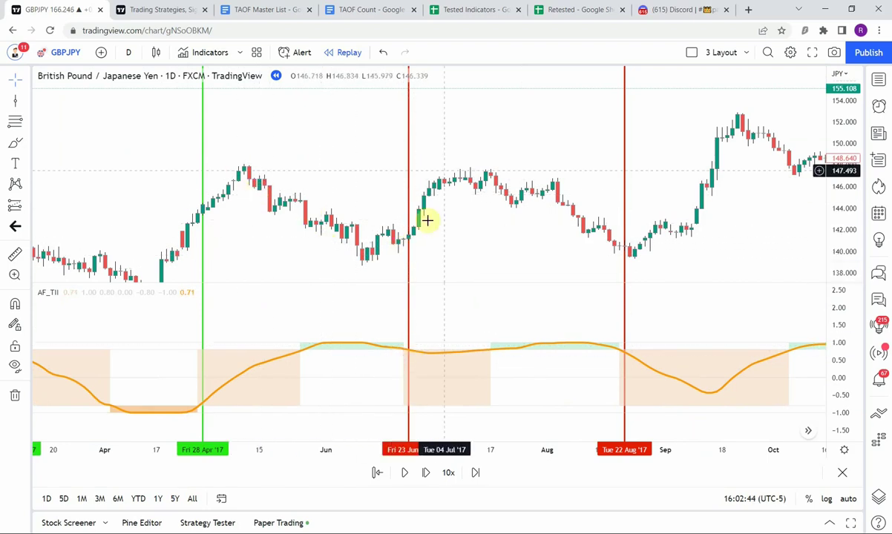
left_click_drag(466, 254, 397, 219)
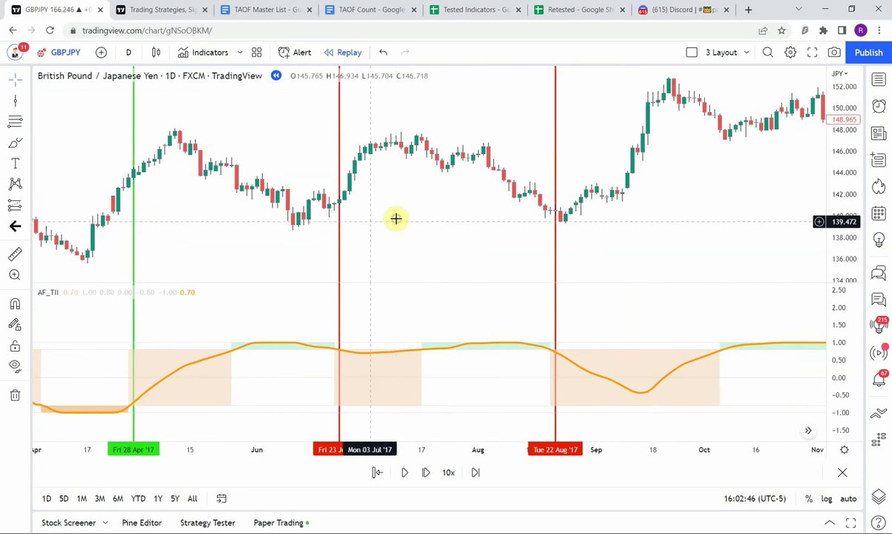
scroll(448, 250, "right", 5)
left_click_drag(395, 268, 485, 250)
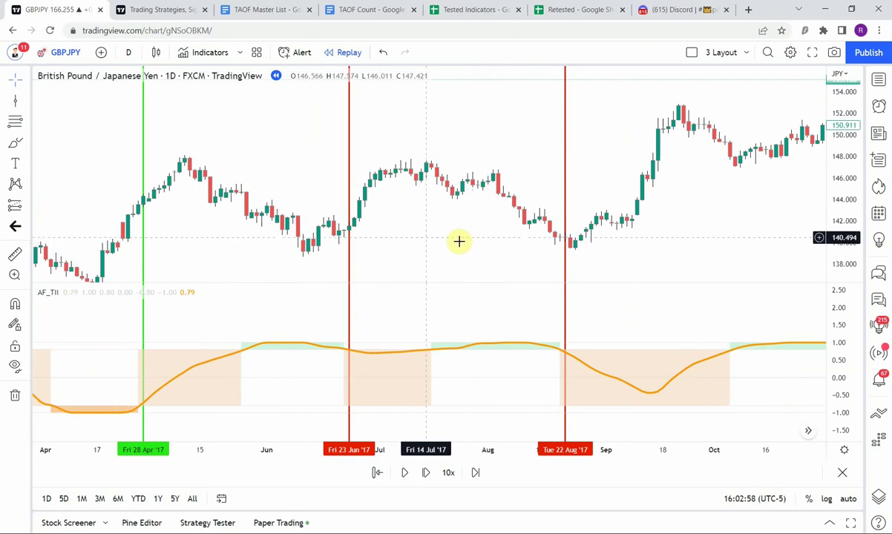
- Go to the most recent replayed GBPJPY candles in January 2018 and check the AF_TII curve leading up to them
left_click_drag(761, 221, 320, 261)
left_click_drag(440, 256, 326, 236)
scroll(463, 247, "down", 1)
scroll(411, 252, "up", 4)
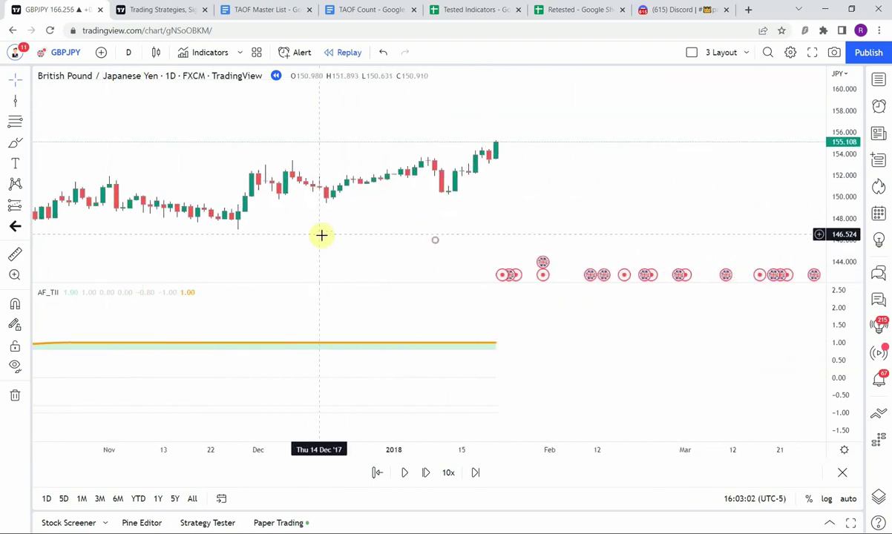
scroll(402, 245, "down", 3)
left_click_drag(269, 239, 319, 238)
scroll(295, 235, "up", 2)
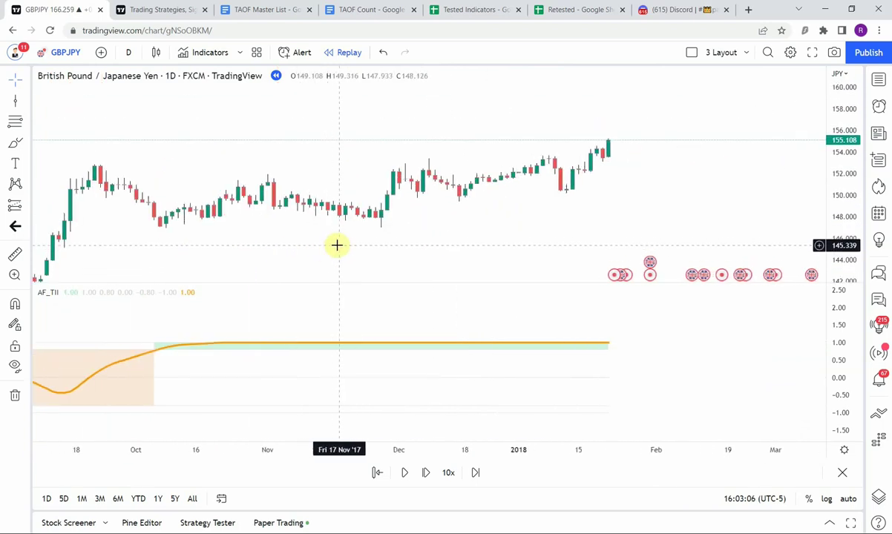